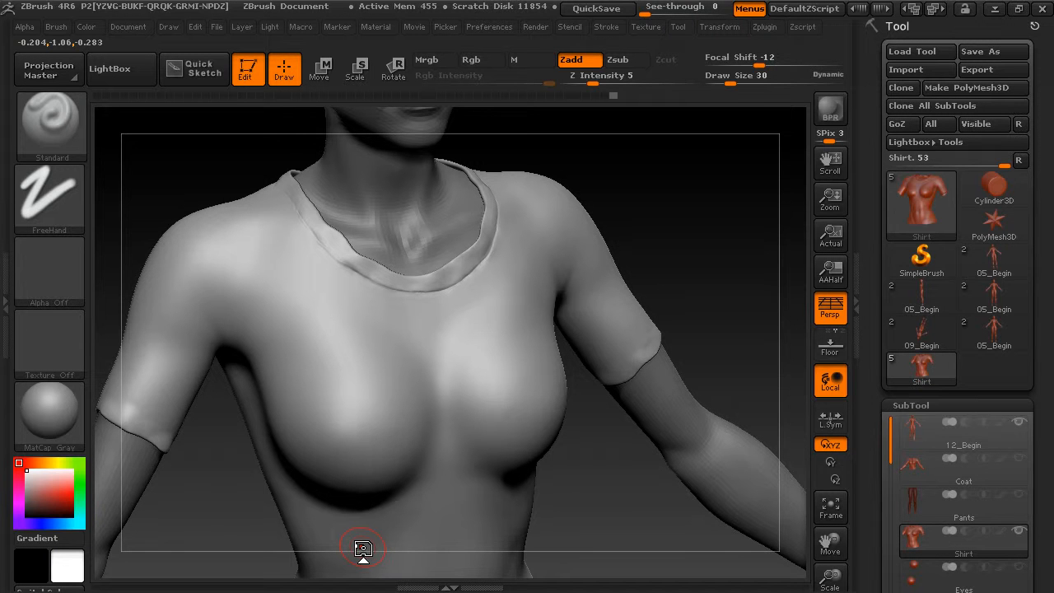
# Set the draw size to 105 and lay a Clay stroke across the shirt between the breasts
pyautogui.moveTo(589, 476); pyautogui.dragTo(583, 432)
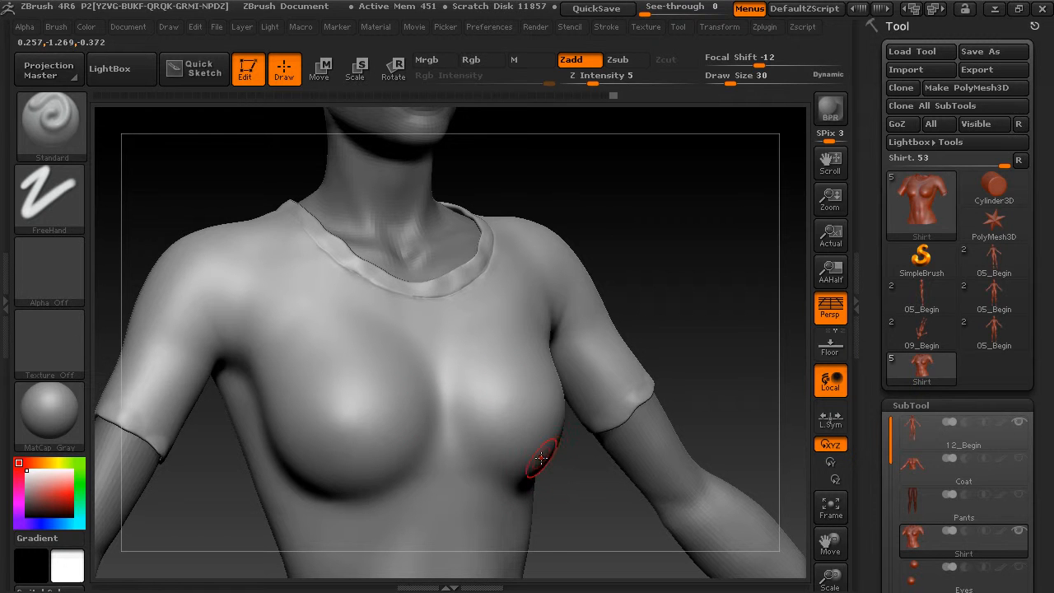
pyautogui.press('b')
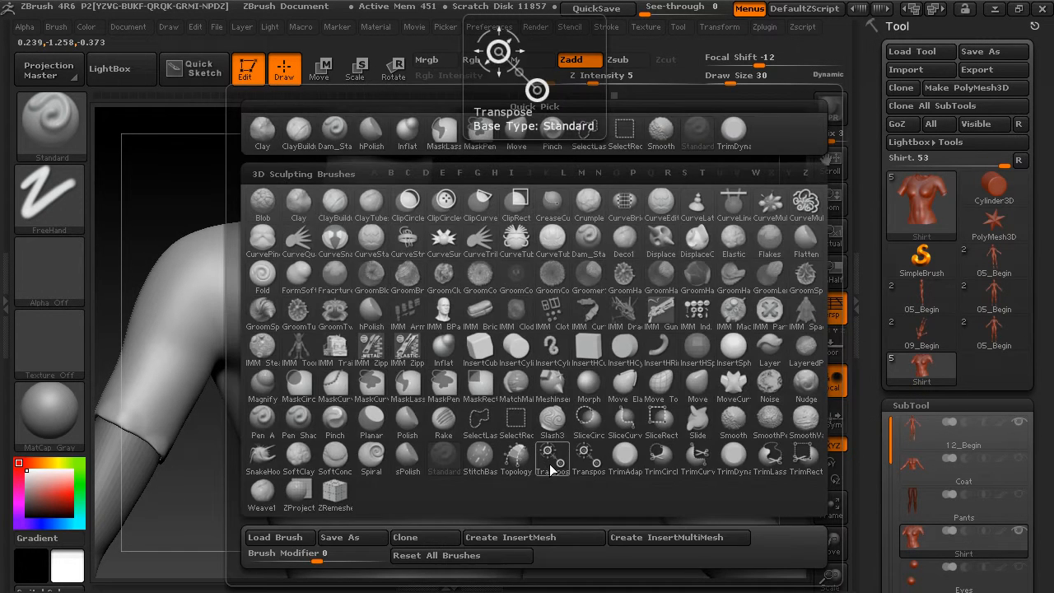
pyautogui.press('space')
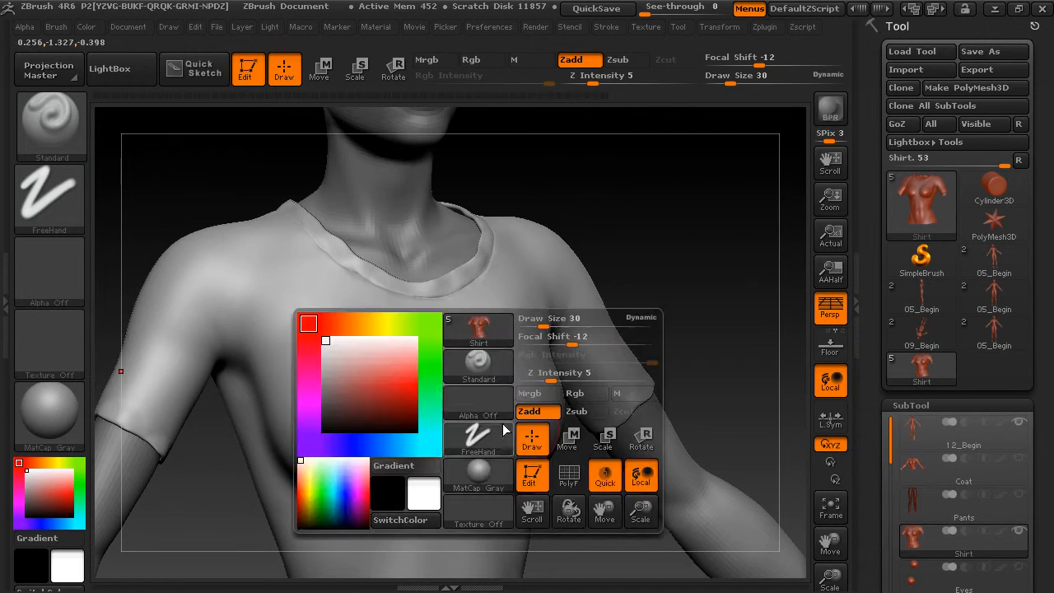
pyautogui.moveTo(547, 325); pyautogui.dragTo(565, 325)
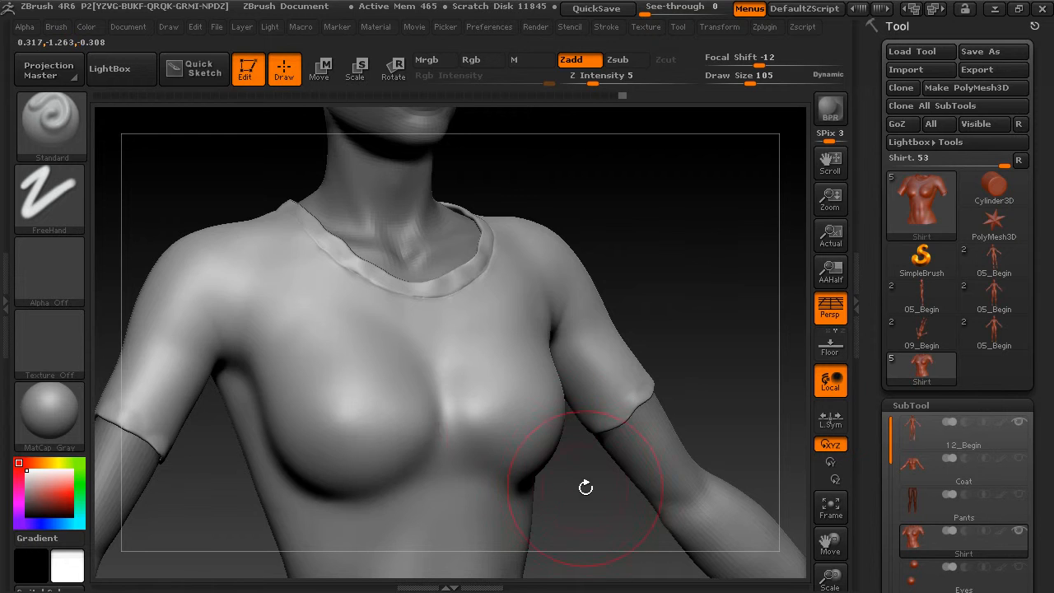
pyautogui.moveTo(581, 489); pyautogui.dragTo(541, 404)
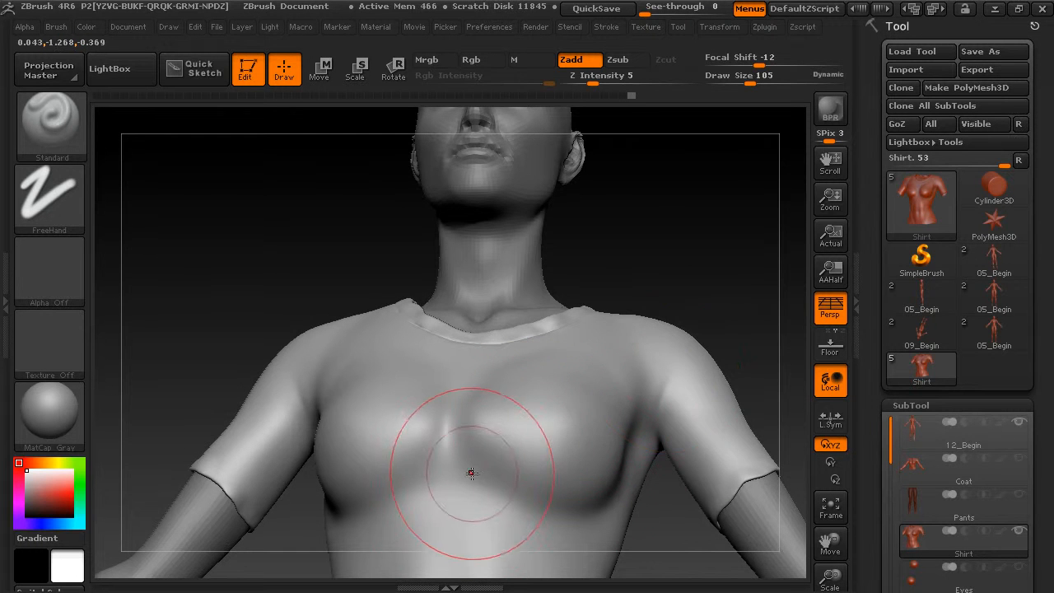
pyautogui.press('b')
pyautogui.press('c')
pyautogui.press('l')
pyautogui.moveTo(683, 294); pyautogui.dragTo(727, 336)
pyautogui.moveTo(617, 480)
pyautogui.keyDown('ctrl'); pyautogui.mouseDown()
pyautogui.moveTo(602, 491)
pyautogui.moveTo(479, 422)
pyautogui.mouseUp(); pyautogui.keyUp('ctrl')
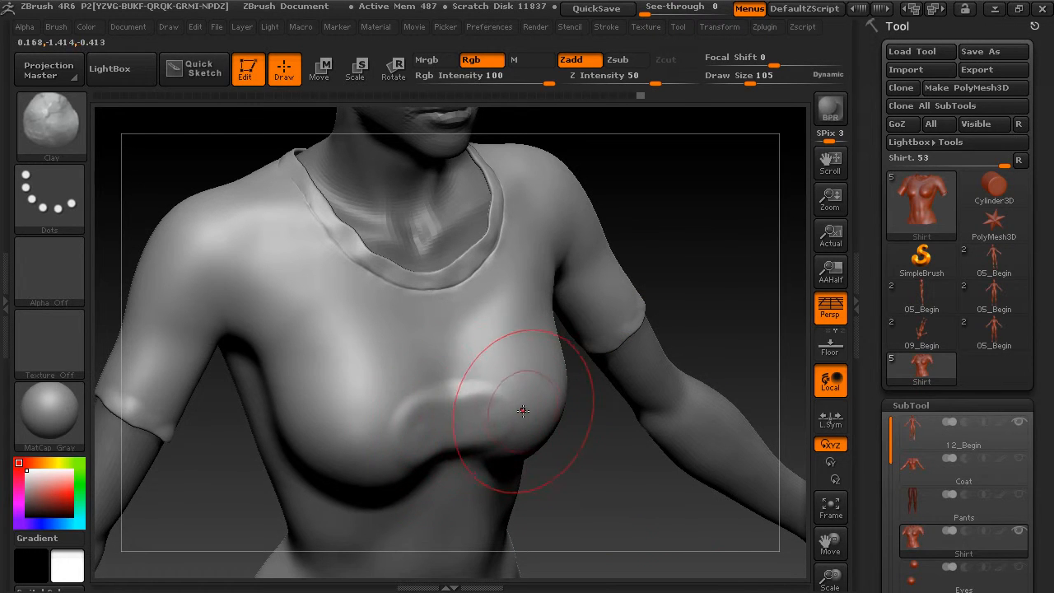
# Fill the hollow between the breasts with horizontal ClayBuildup strokes, so the shirt fabric spans the gap
pyautogui.press('b')
pyautogui.press('c')
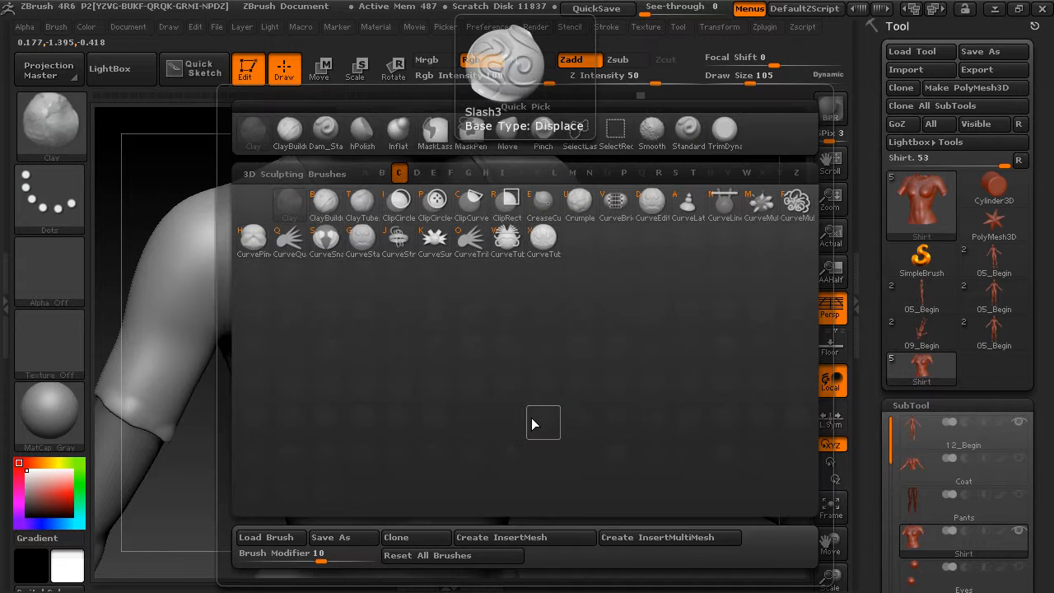
pyautogui.press('b')
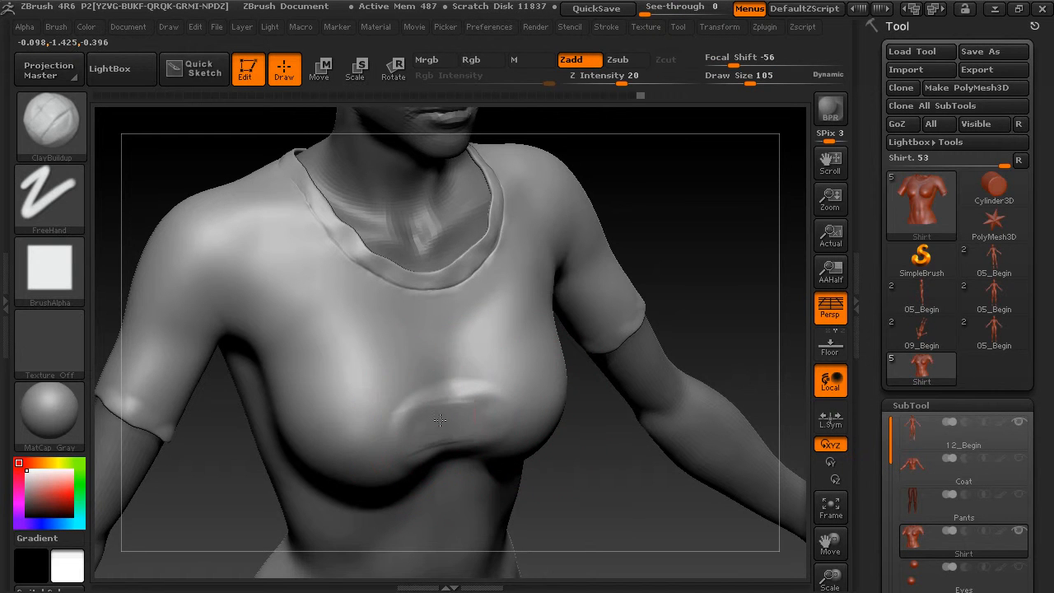
pyautogui.moveTo(590, 495); pyautogui.dragTo(511, 449)
pyautogui.moveTo(494, 430); pyautogui.dragTo(453, 432)
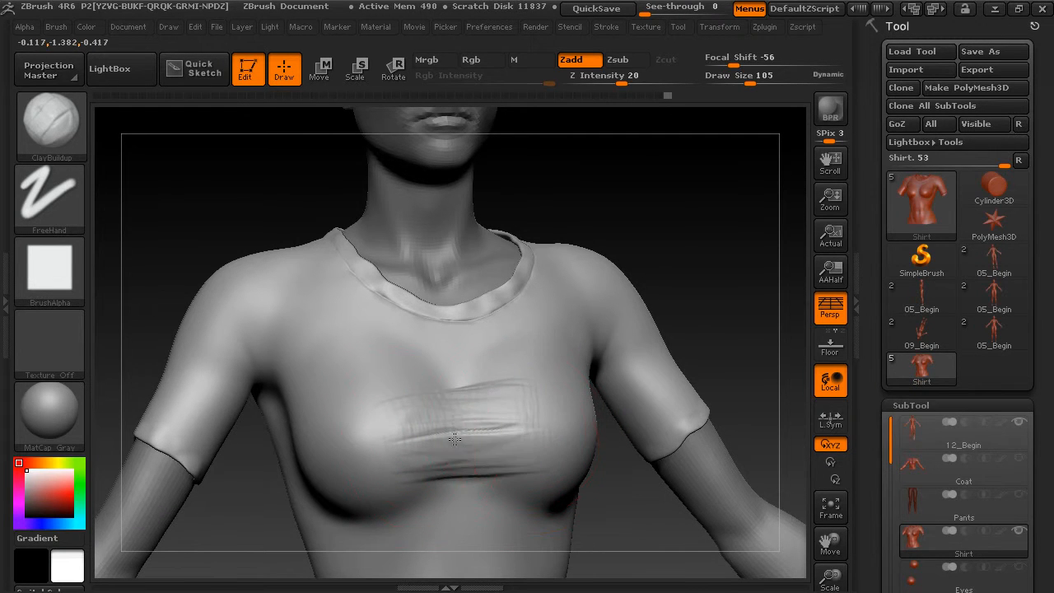
pyautogui.moveTo(612, 509); pyautogui.dragTo(617, 376)
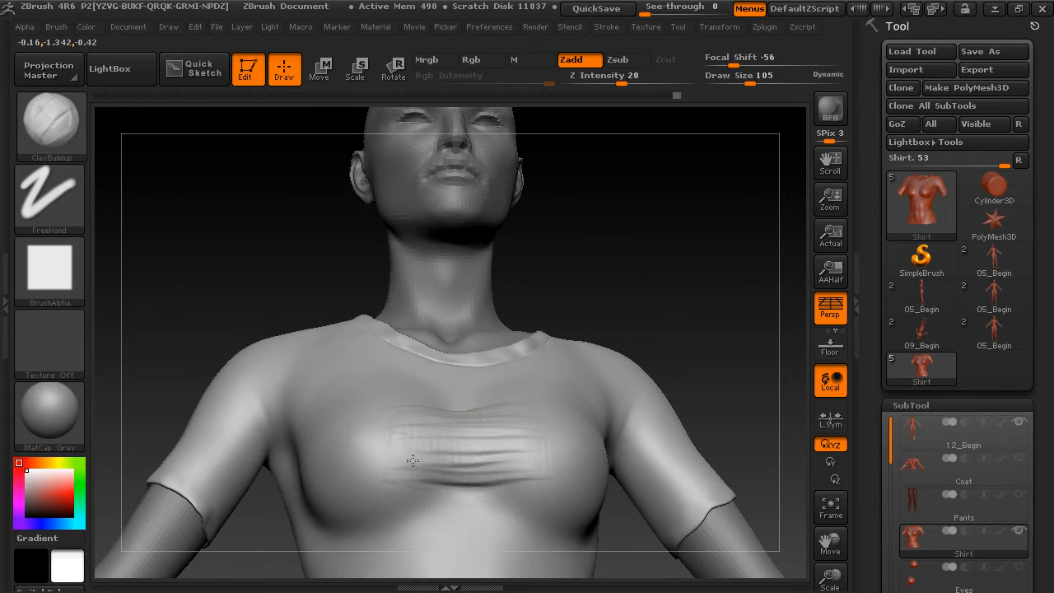
pyautogui.moveTo(437, 487); pyautogui.dragTo(482, 486)
pyautogui.moveTo(651, 248)
pyautogui.mouseDown()
pyautogui.moveTo(666, 341)
pyautogui.moveTo(687, 379)
pyautogui.mouseUp()
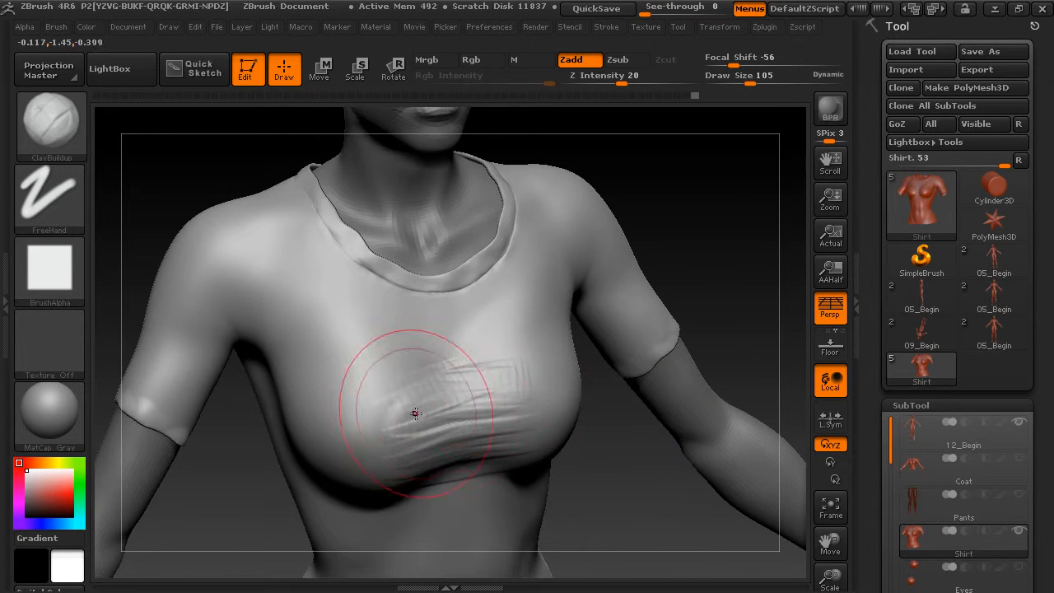
pyautogui.moveTo(611, 481); pyautogui.dragTo(495, 437)
pyautogui.moveTo(597, 482); pyautogui.dragTo(473, 455)
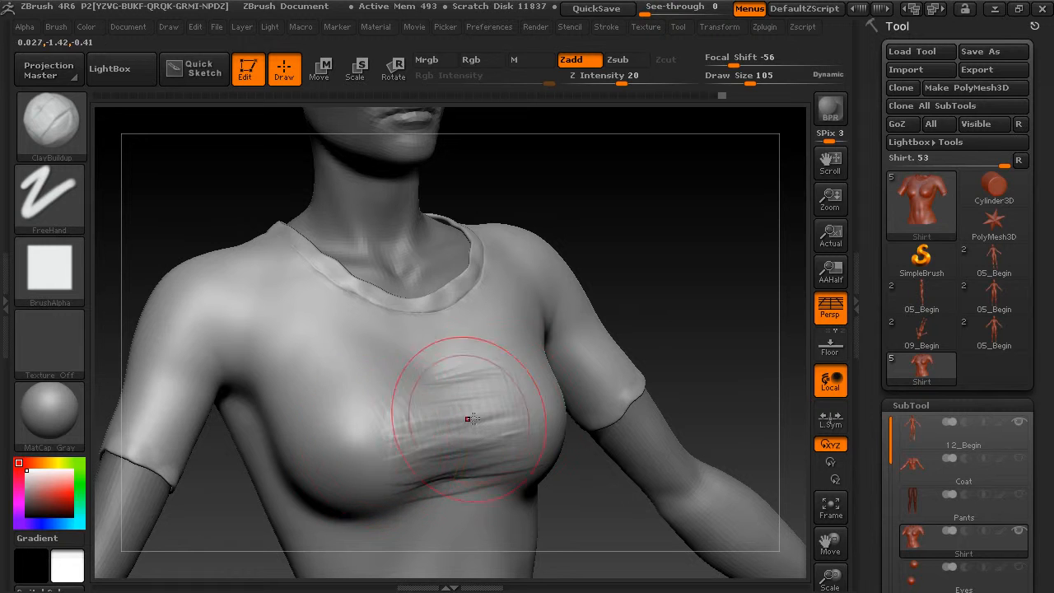
# Smooth the built-up fabric across the centre of the chest into the surrounding shirt
pyautogui.press('shift')
pyautogui.moveTo(403, 425)
pyautogui.keyDown('shift'); pyautogui.mouseDown()
pyautogui.moveTo(423, 457)
pyautogui.moveTo(524, 471)
pyautogui.mouseUp(); pyautogui.keyUp('shift')
pyautogui.moveTo(641, 350)
pyautogui.mouseDown()
pyautogui.moveTo(671, 362)
pyautogui.moveTo(675, 411)
pyautogui.moveTo(669, 385)
pyautogui.mouseUp()
pyautogui.press('shift')
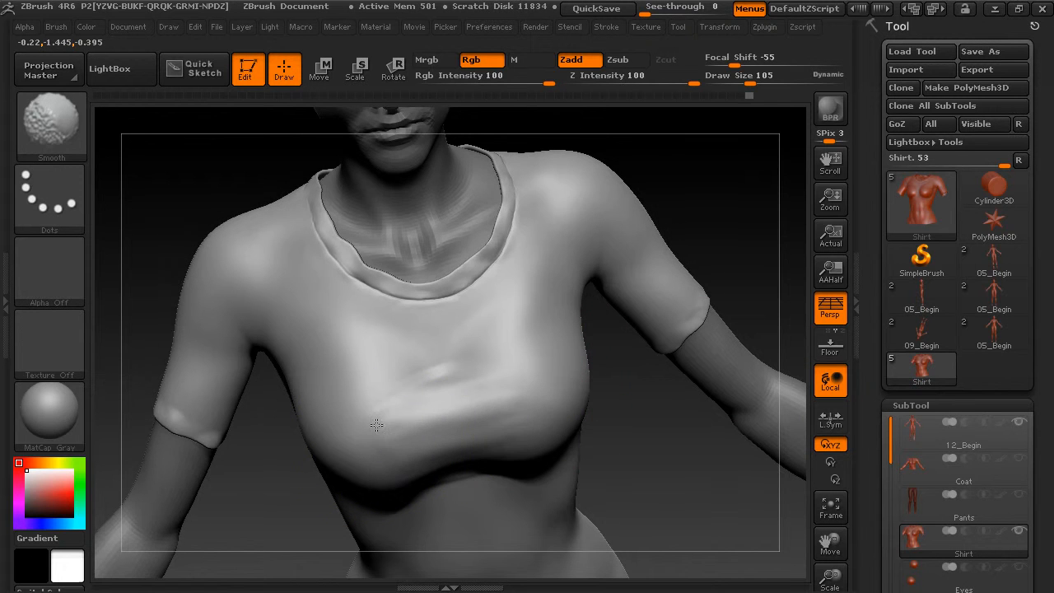
pyautogui.moveTo(636, 471); pyautogui.dragTo(636, 427)
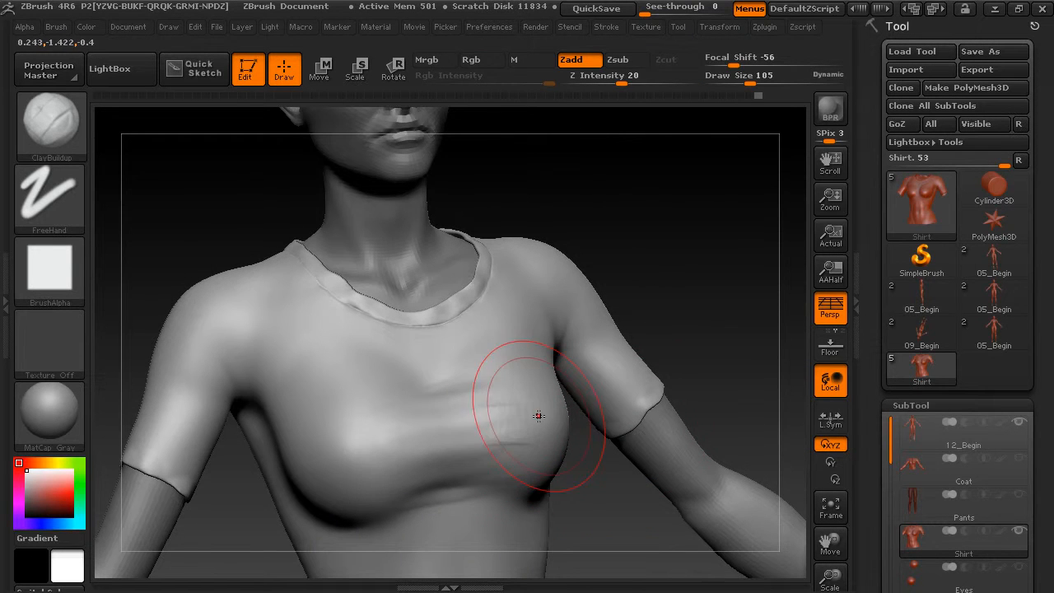
pyautogui.press('shift')
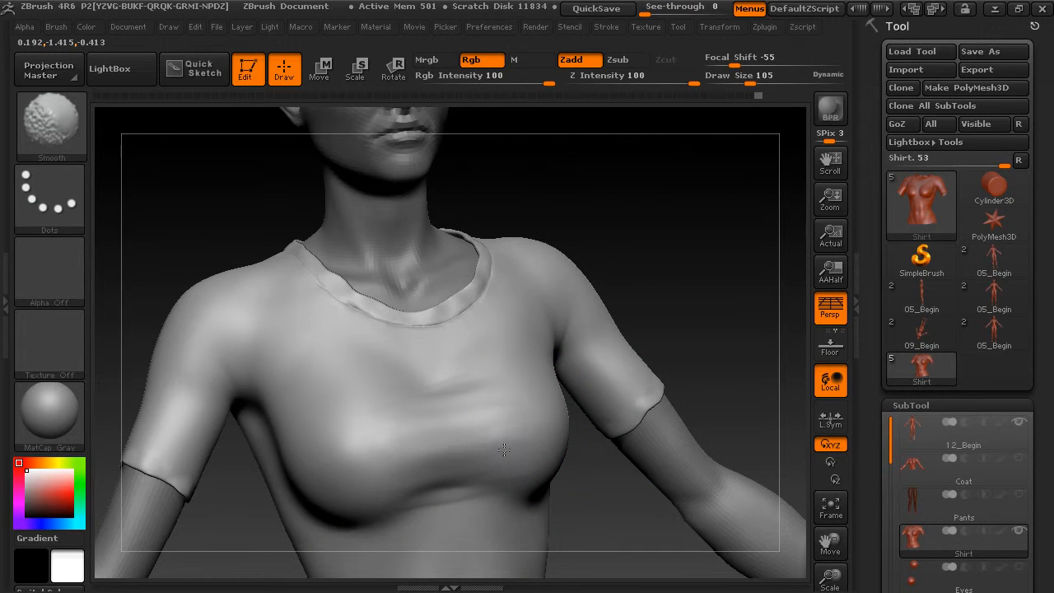
pyautogui.keyDown('shift'); pyautogui.moveTo(527, 442); pyautogui.dragTo(463, 453); pyautogui.keyUp('shift')
# Add ClayBuildup strokes along the lower edge of the stretched fabric between the breasts and smooth them
pyautogui.moveTo(630, 509)
pyautogui.mouseDown()
pyautogui.moveTo(641, 490)
pyautogui.moveTo(630, 436)
pyautogui.mouseUp()
pyautogui.moveTo(366, 474); pyautogui.dragTo(446, 474)
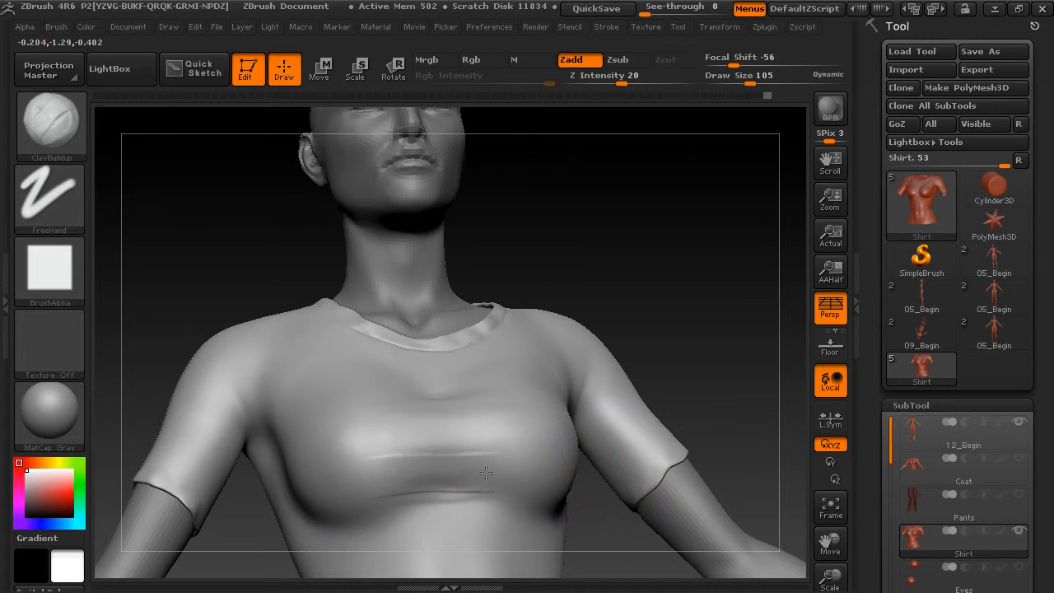
pyautogui.press('shift')
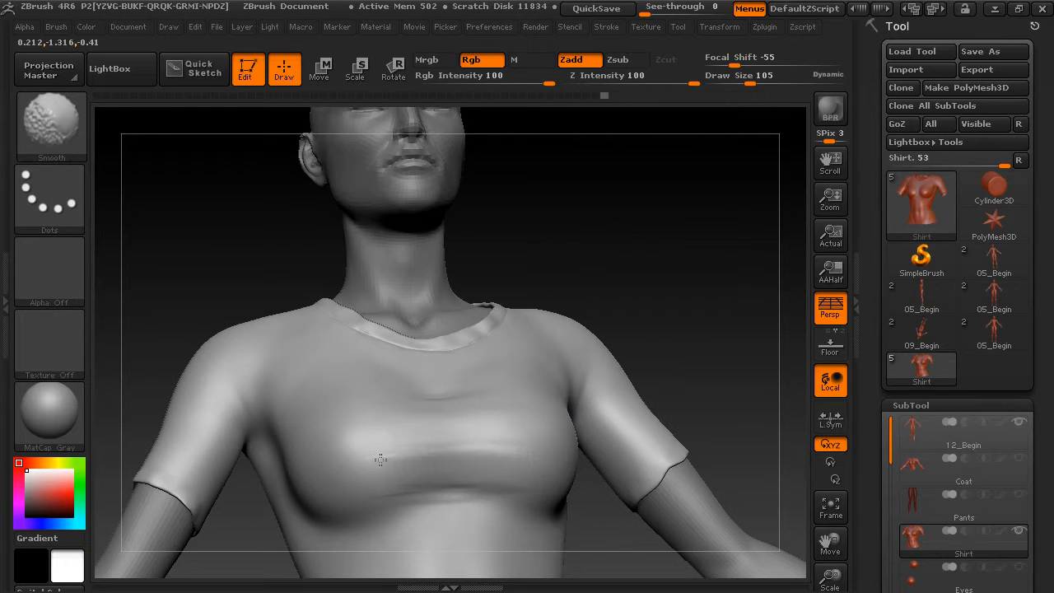
pyautogui.moveTo(605, 442)
pyautogui.mouseDown()
pyautogui.moveTo(596, 499)
pyautogui.moveTo(483, 417)
pyautogui.mouseUp()
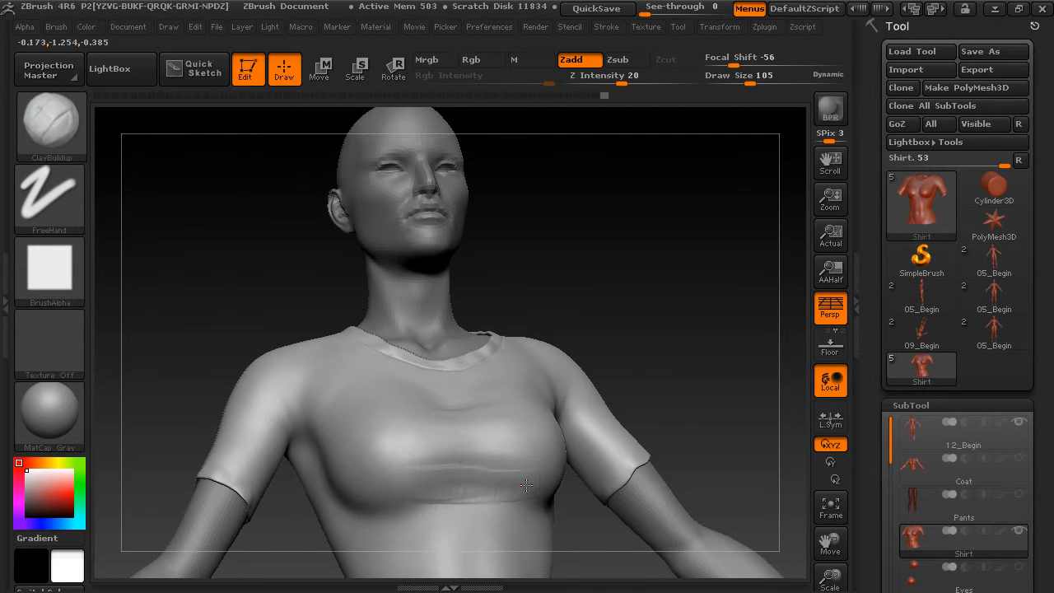
pyautogui.press('shift')
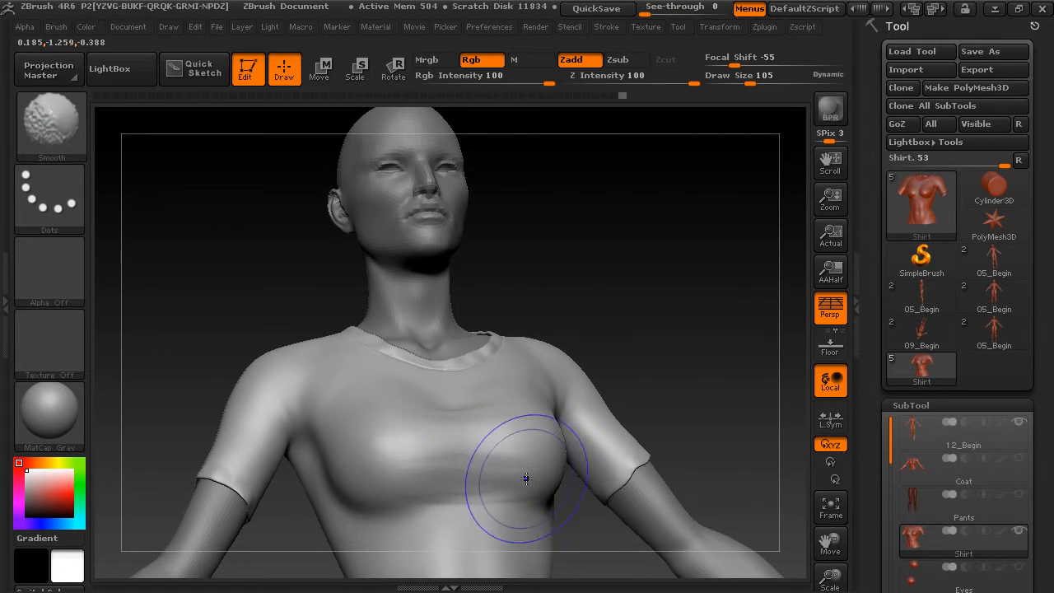
# Build up the upper part of the fabric between the breasts with ClayBuildup and smooth the strokes
pyautogui.moveTo(593, 527)
pyautogui.mouseDown()
pyautogui.moveTo(602, 558)
pyautogui.moveTo(659, 527)
pyautogui.moveTo(560, 510)
pyautogui.moveTo(662, 388)
pyautogui.moveTo(651, 363)
pyautogui.mouseUp()
pyautogui.moveTo(473, 466); pyautogui.dragTo(551, 435)
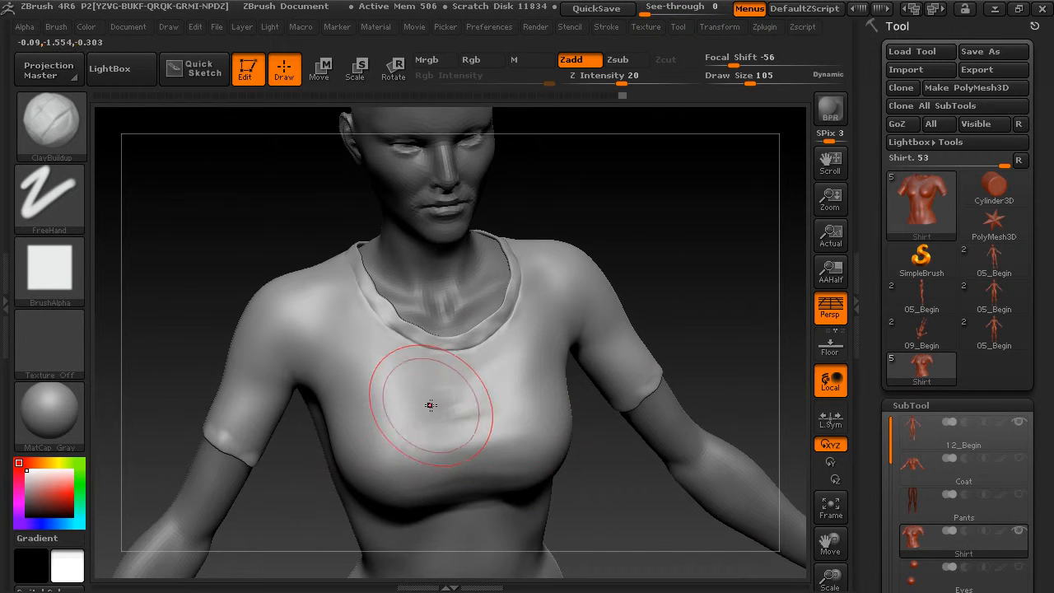
pyautogui.press('shift')
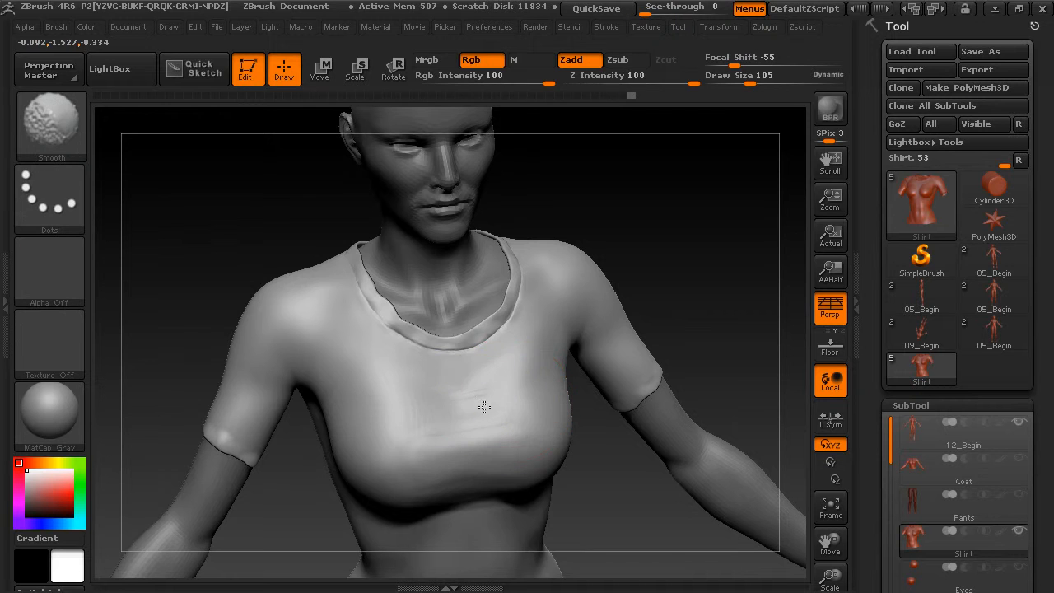
pyautogui.moveTo(483, 402)
pyautogui.mouseDown()
pyautogui.moveTo(717, 301)
pyautogui.moveTo(642, 367)
pyautogui.moveTo(480, 381)
pyautogui.moveTo(511, 374)
pyautogui.mouseUp()
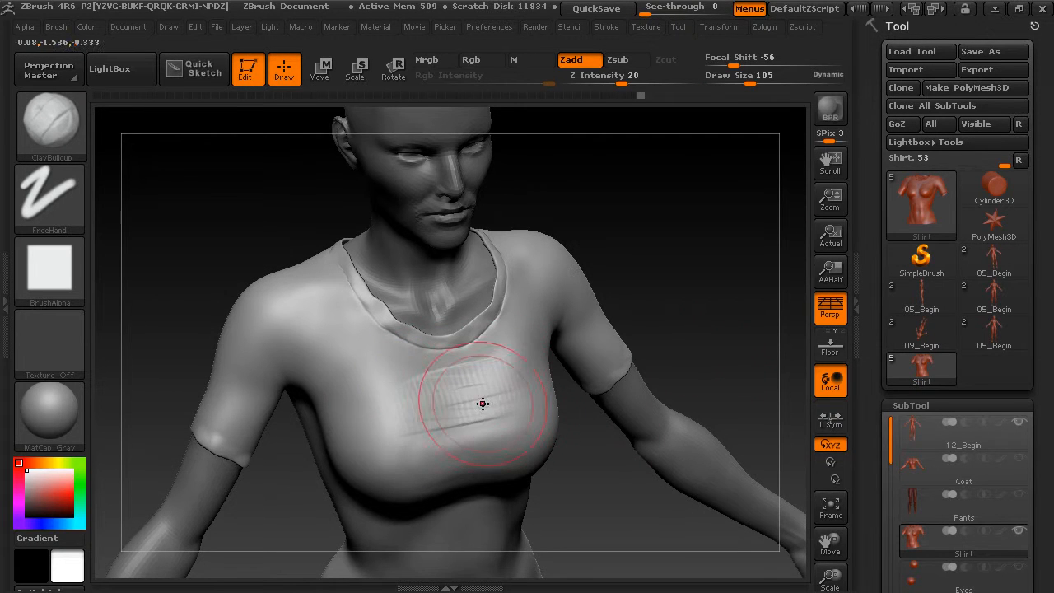
pyautogui.moveTo(644, 327)
pyautogui.mouseDown()
pyautogui.moveTo(701, 285)
pyautogui.moveTo(481, 403)
pyautogui.mouseUp()
pyautogui.press('shift')
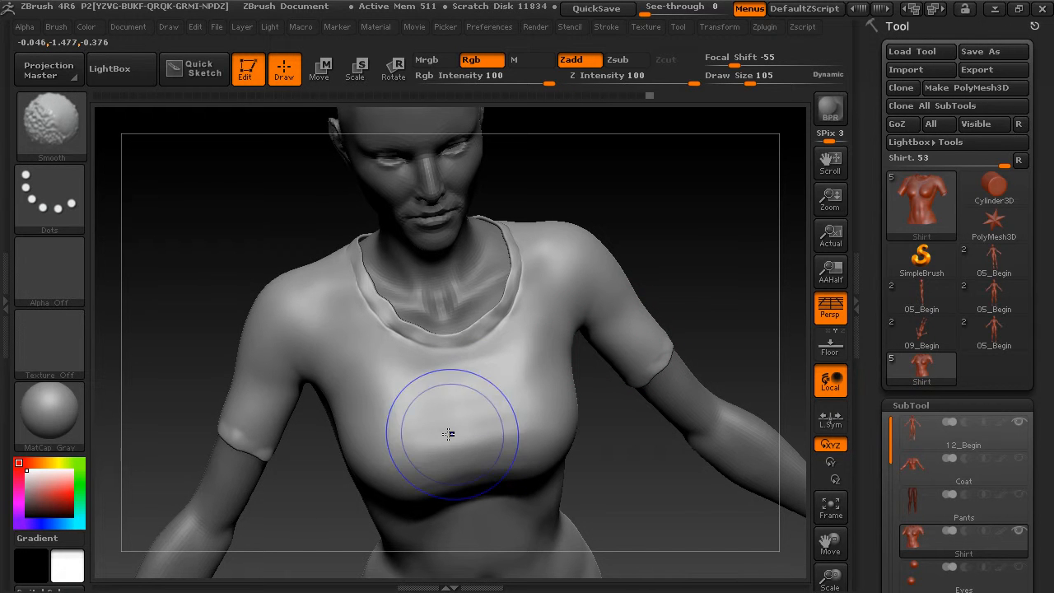
# Add ClayBuildup strokes on the upper chest below the collar and soften them with the Smooth brush
pyautogui.moveTo(685, 268)
pyautogui.mouseDown()
pyautogui.moveTo(704, 252)
pyautogui.moveTo(708, 312)
pyautogui.mouseUp()
pyautogui.moveTo(715, 241)
pyautogui.mouseDown()
pyautogui.moveTo(681, 247)
pyautogui.moveTo(662, 344)
pyautogui.mouseUp()
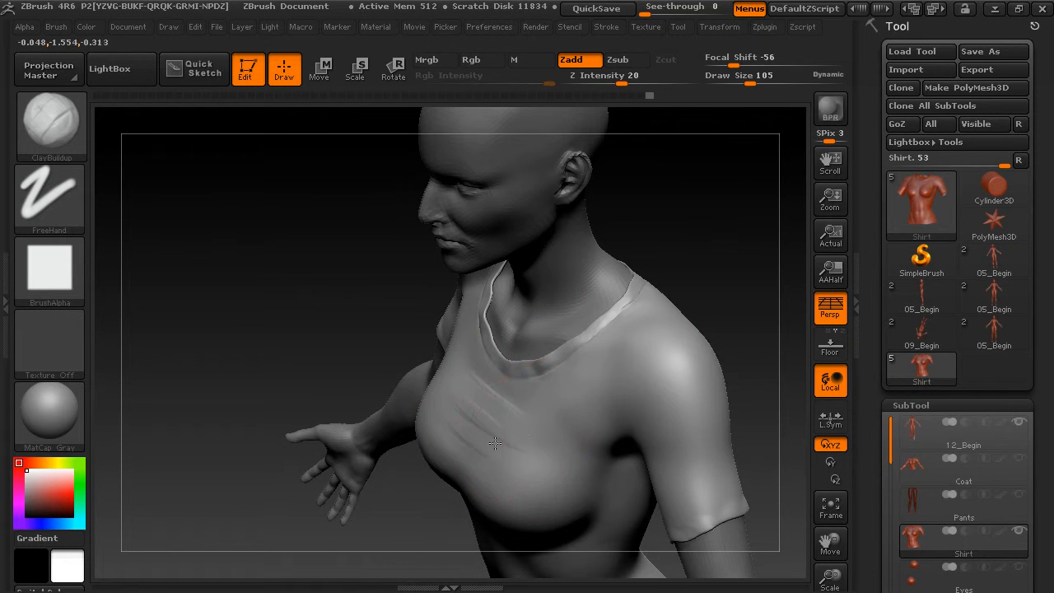
pyautogui.press('shift')
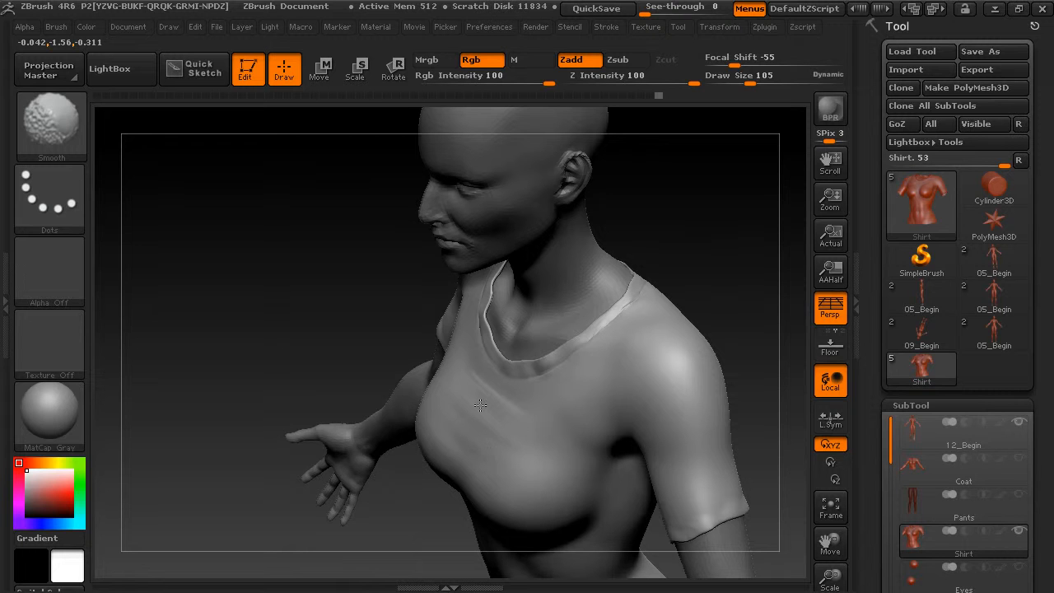
# Reduce the draw size to 39 and build up the shirt from the armpit along the underside of the breast
pyautogui.moveTo(691, 354)
pyautogui.mouseDown()
pyautogui.moveTo(718, 324)
pyautogui.moveTo(680, 299)
pyautogui.moveTo(689, 228)
pyautogui.moveTo(717, 230)
pyautogui.moveTo(689, 283)
pyautogui.moveTo(706, 324)
pyautogui.mouseUp()
pyautogui.press('space')
pyautogui.moveTo(679, 231); pyautogui.dragTo(718, 254)
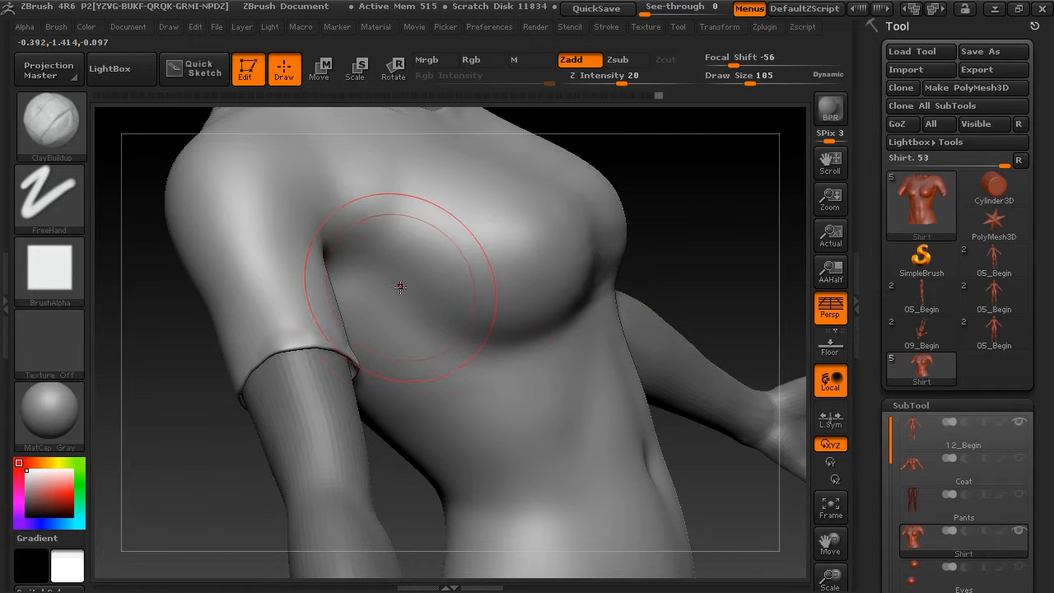
pyautogui.press('space')
pyautogui.moveTo(502, 320); pyautogui.dragTo(416, 323)
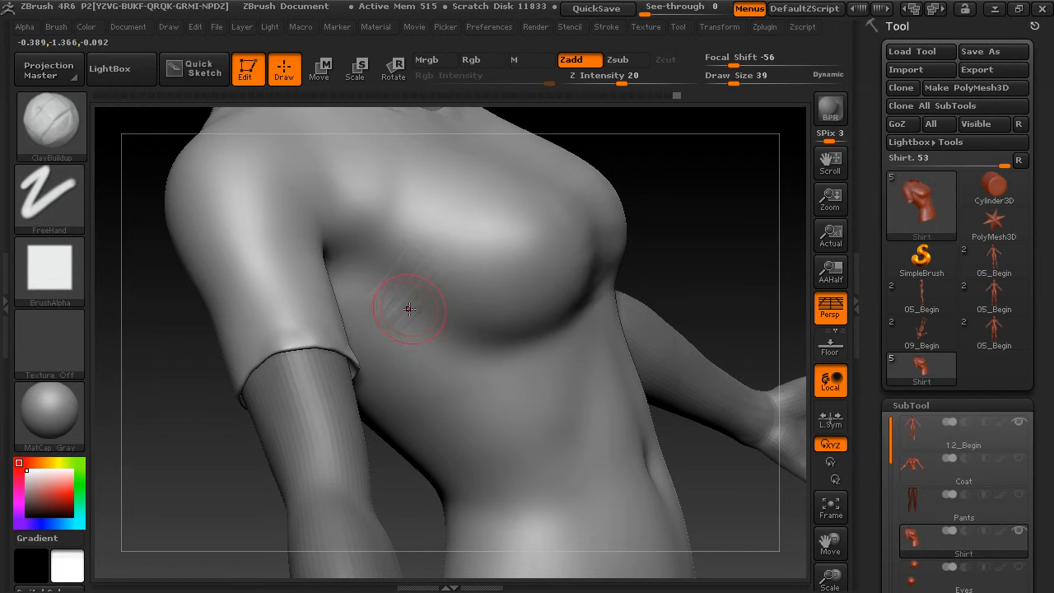
pyautogui.moveTo(475, 314)
pyautogui.mouseDown()
pyautogui.moveTo(490, 346)
pyautogui.moveTo(433, 333)
pyautogui.moveTo(397, 306)
pyautogui.moveTo(401, 316)
pyautogui.moveTo(483, 330)
pyautogui.moveTo(490, 346)
pyautogui.mouseUp()
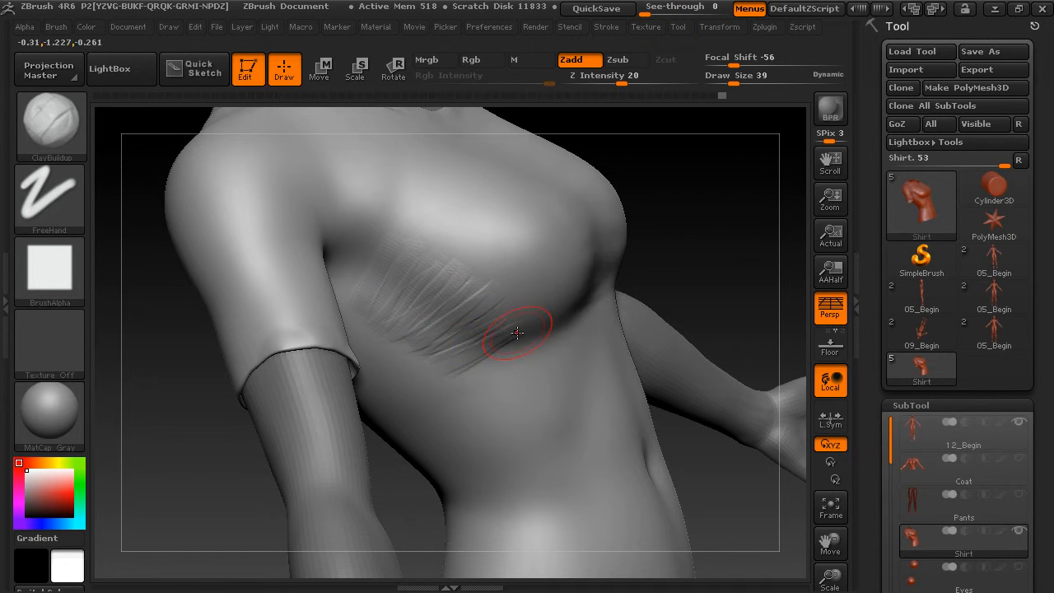
# Smooth the strokes between the armpit and the underside of the breast
pyautogui.press('shift')
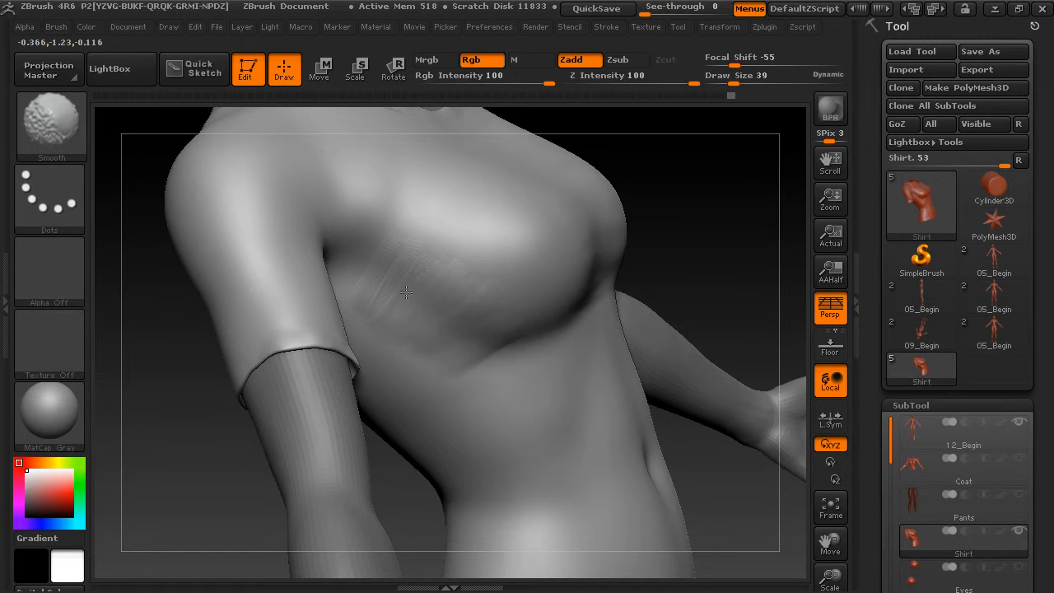
pyautogui.keyDown('shift'); pyautogui.moveTo(419, 272); pyautogui.dragTo(441, 303); pyautogui.keyUp('shift')
pyautogui.keyDown('shift'); pyautogui.moveTo(420, 339); pyautogui.dragTo(404, 328); pyautogui.keyUp('shift')
# Add short vertical ClayBuildup strokes along the crease under the breast and blend them into the ribcage with smoothing
pyautogui.moveTo(714, 250)
pyautogui.mouseDown()
pyautogui.moveTo(651, 275)
pyautogui.moveTo(716, 240)
pyautogui.moveTo(699, 247)
pyautogui.mouseUp()
pyautogui.moveTo(529, 330)
pyautogui.mouseDown()
pyautogui.moveTo(522, 376)
pyautogui.moveTo(581, 363)
pyautogui.mouseUp()
pyautogui.moveTo(572, 309)
pyautogui.mouseDown()
pyautogui.moveTo(595, 346)
pyautogui.moveTo(484, 333)
pyautogui.mouseUp()
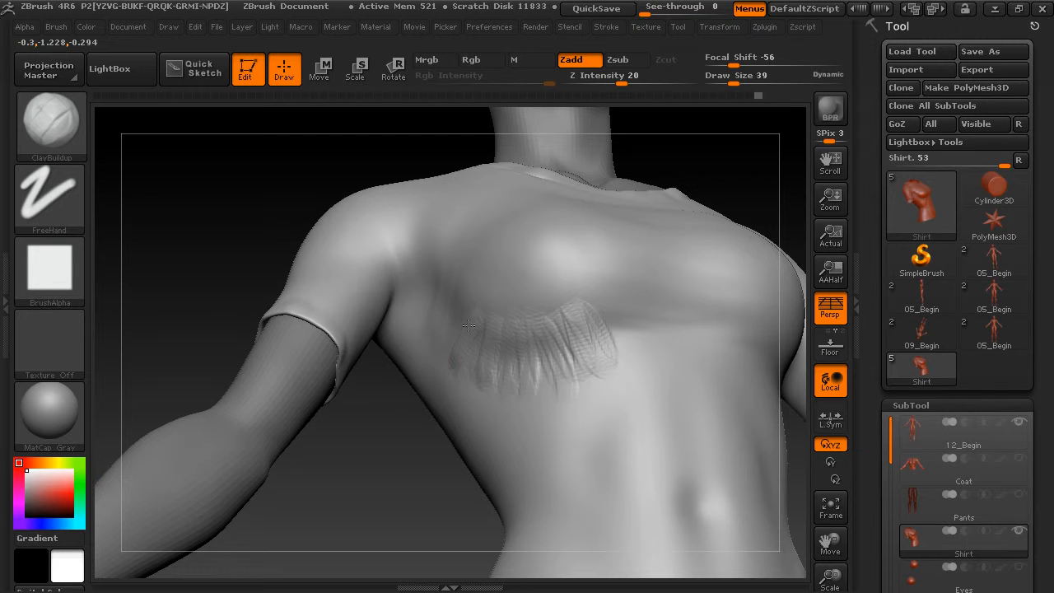
pyautogui.press('shift')
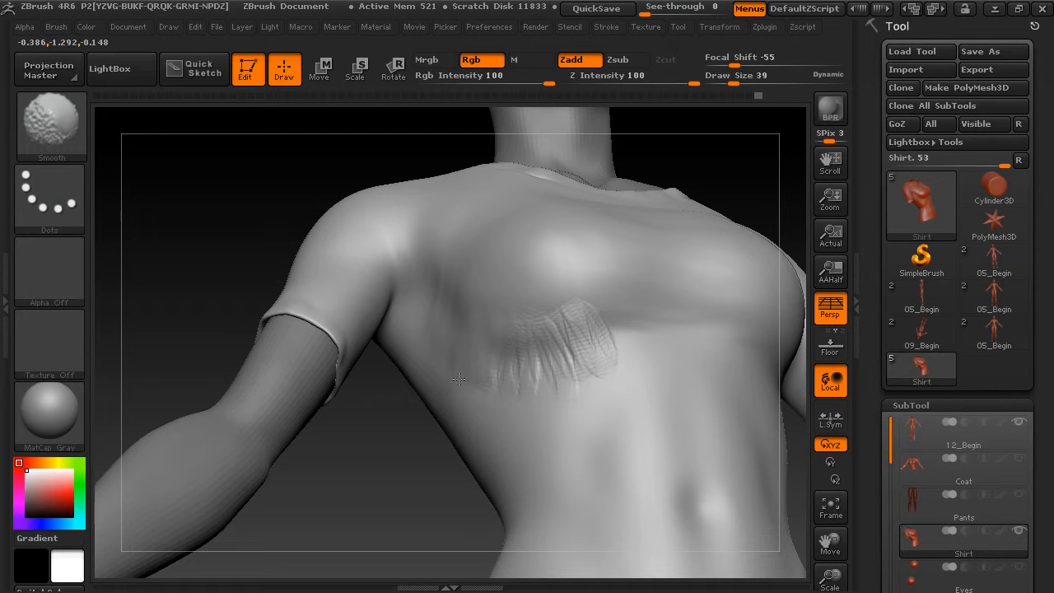
pyautogui.keyDown('shift'); pyautogui.moveTo(535, 371); pyautogui.dragTo(586, 370); pyautogui.keyUp('shift')
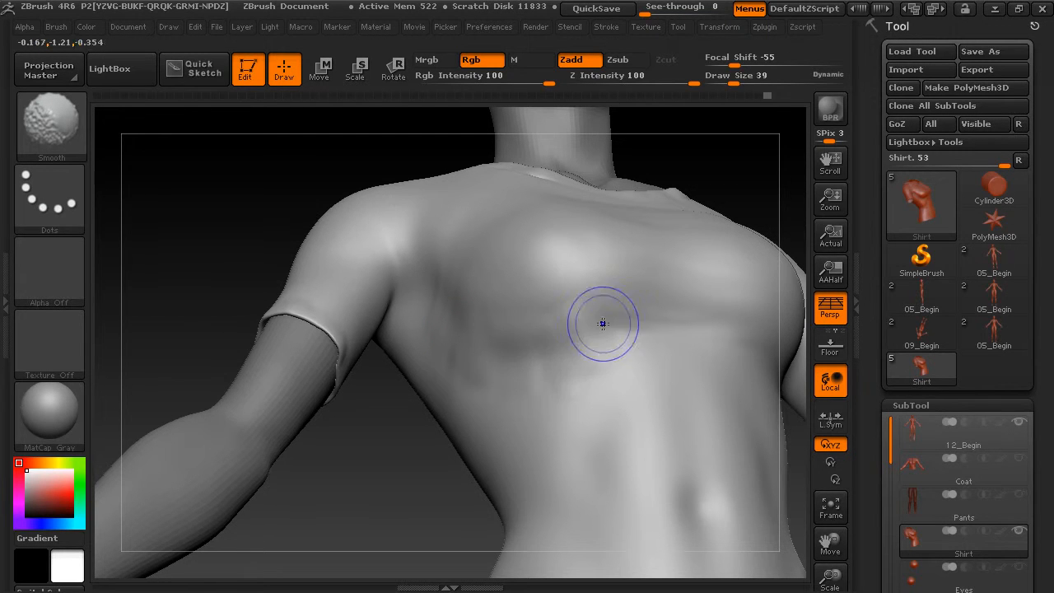
pyautogui.press('shift')
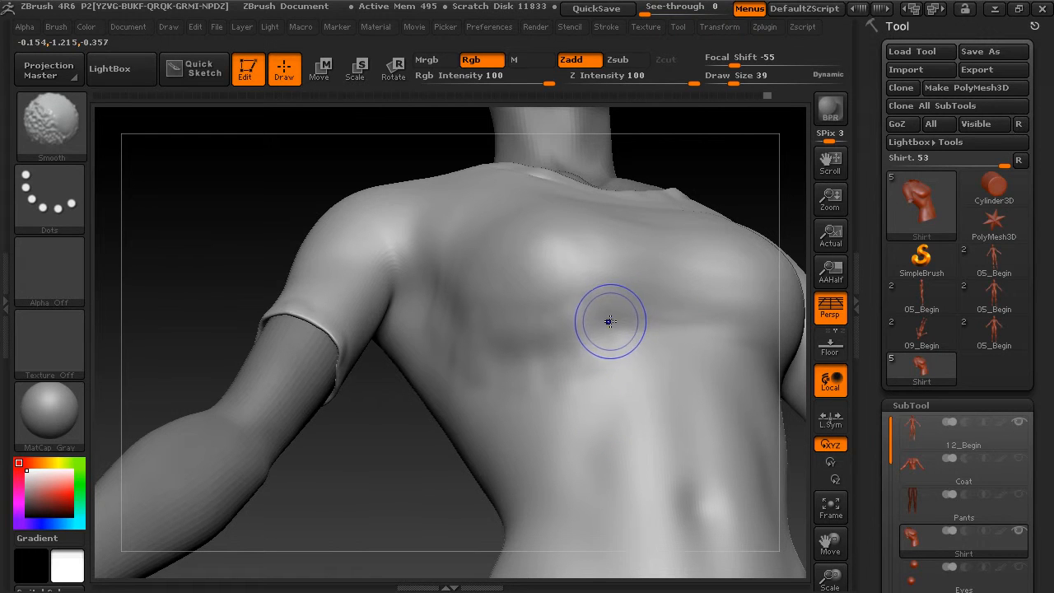
pyautogui.moveTo(584, 341)
pyautogui.keyDown('shift'); pyautogui.mouseDown()
pyautogui.moveTo(575, 349)
pyautogui.moveTo(498, 313)
pyautogui.moveTo(455, 366)
pyautogui.mouseUp(); pyautogui.keyUp('shift')
# Touch up the shirt's transition from the underside of the breast to the ribs with ClayBuildup and smoothing
pyautogui.moveTo(751, 171); pyautogui.dragTo(747, 238)
pyautogui.moveTo(423, 466); pyautogui.dragTo(443, 416)
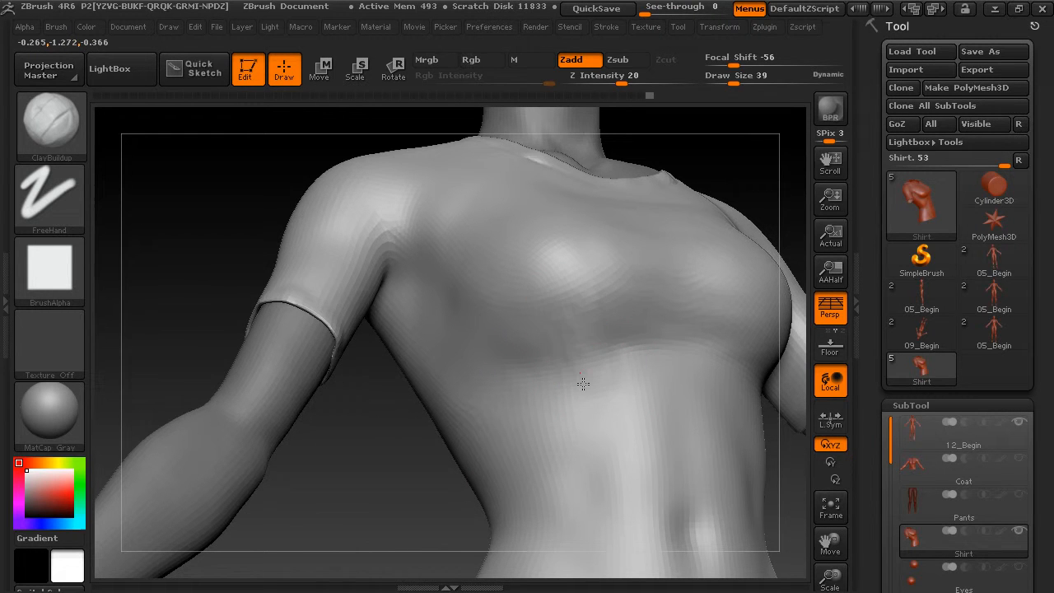
pyautogui.moveTo(607, 376)
pyautogui.keyDown('shift'); pyautogui.mouseDown()
pyautogui.moveTo(546, 311)
pyautogui.moveTo(606, 393)
pyautogui.mouseUp(); pyautogui.keyUp('shift')
# Examine the reshaped chest, armpit and side of the shirt from several angles
pyautogui.moveTo(775, 165); pyautogui.dragTo(675, 198)
pyautogui.keyDown('alt'); pyautogui.moveTo(445, 481); pyautogui.dragTo(543, 453); pyautogui.keyUp('alt')
pyautogui.keyDown('alt'); pyautogui.moveTo(618, 428); pyautogui.dragTo(592, 503); pyautogui.keyUp('alt')
pyautogui.moveTo(723, 396); pyautogui.dragTo(731, 359)
pyautogui.moveTo(638, 374); pyautogui.dragTo(467, 431)
pyautogui.moveTo(637, 327); pyautogui.dragTo(640, 446)
pyautogui.moveTo(720, 303); pyautogui.dragTo(576, 299)
pyautogui.moveTo(682, 305); pyautogui.dragTo(556, 315)
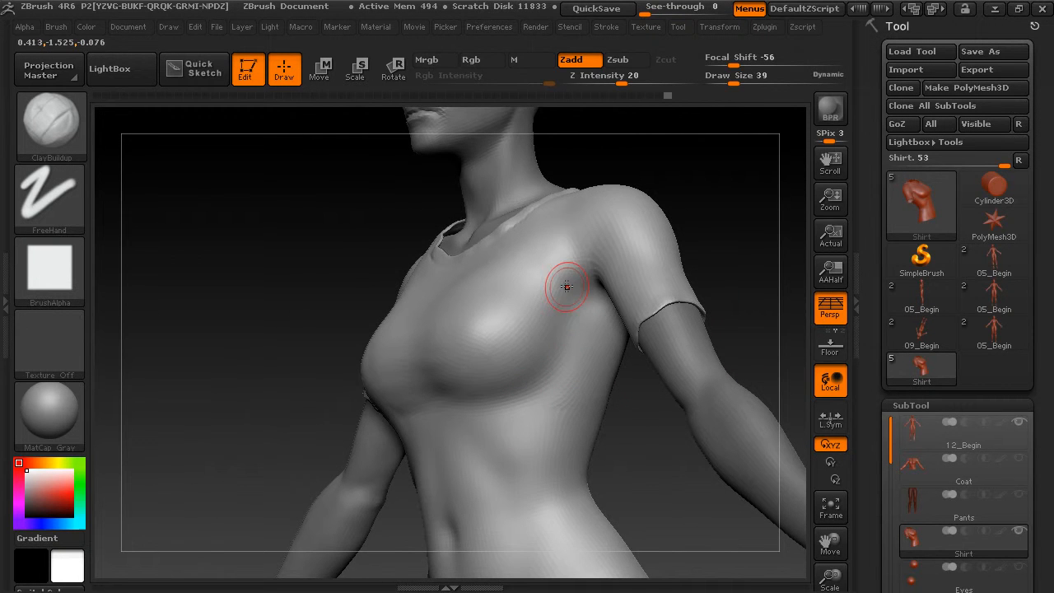
# Smooth the shirt along the ribs beneath the breast
pyautogui.moveTo(632, 462); pyautogui.dragTo(588, 486)
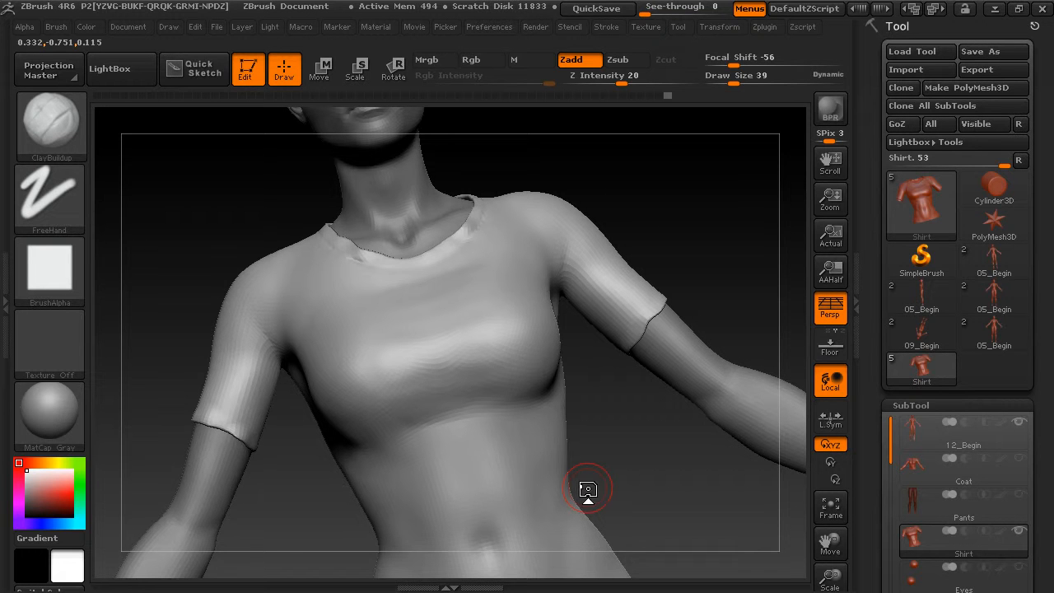
pyautogui.moveTo(673, 187); pyautogui.dragTo(654, 214)
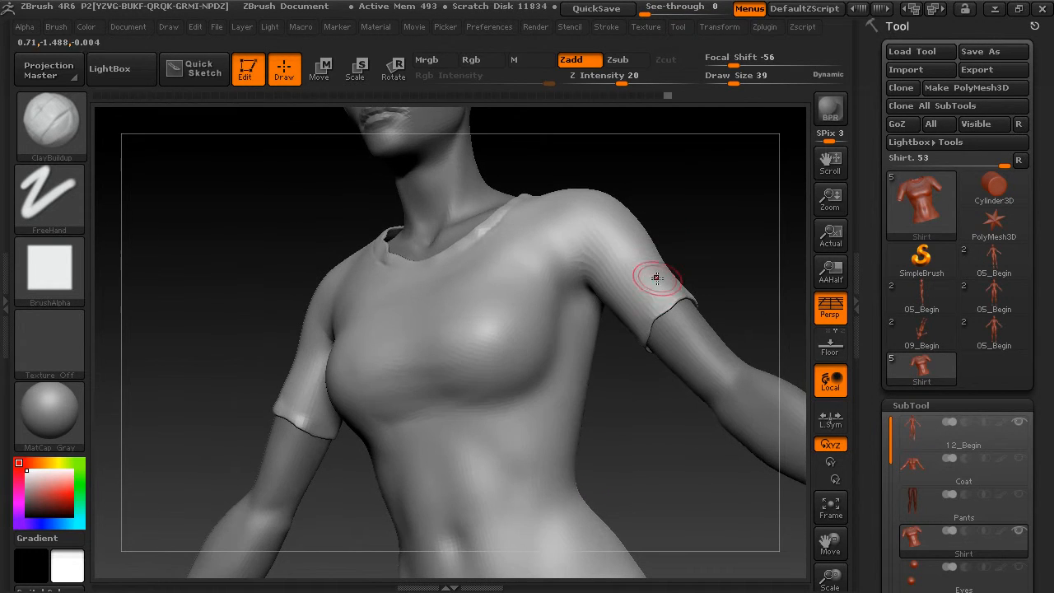
pyautogui.moveTo(609, 412); pyautogui.dragTo(470, 308)
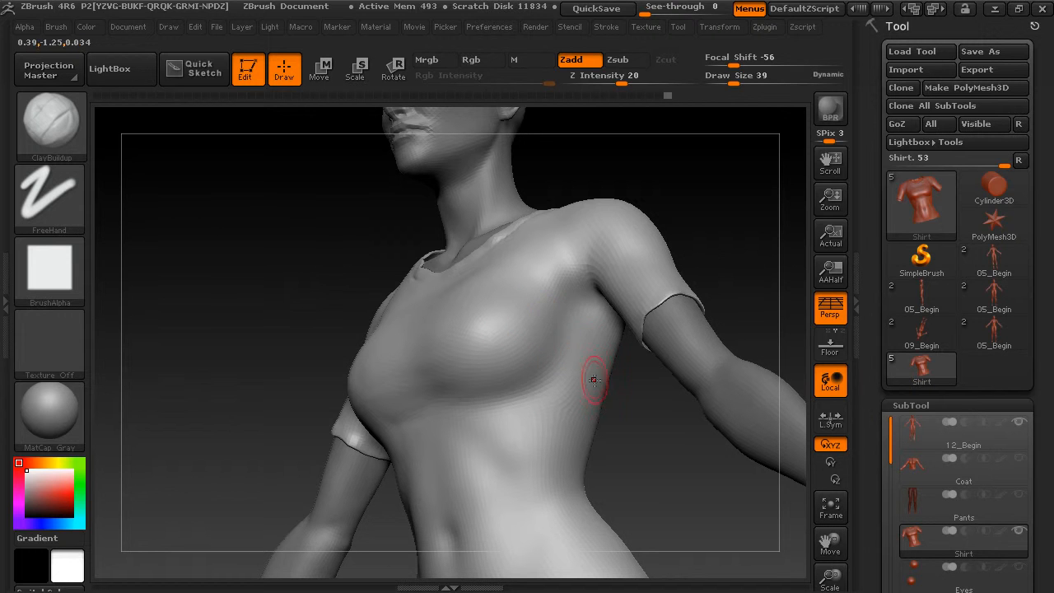
pyautogui.moveTo(641, 449)
pyautogui.mouseDown()
pyautogui.moveTo(662, 440)
pyautogui.moveTo(637, 447)
pyautogui.moveTo(558, 299)
pyautogui.mouseUp()
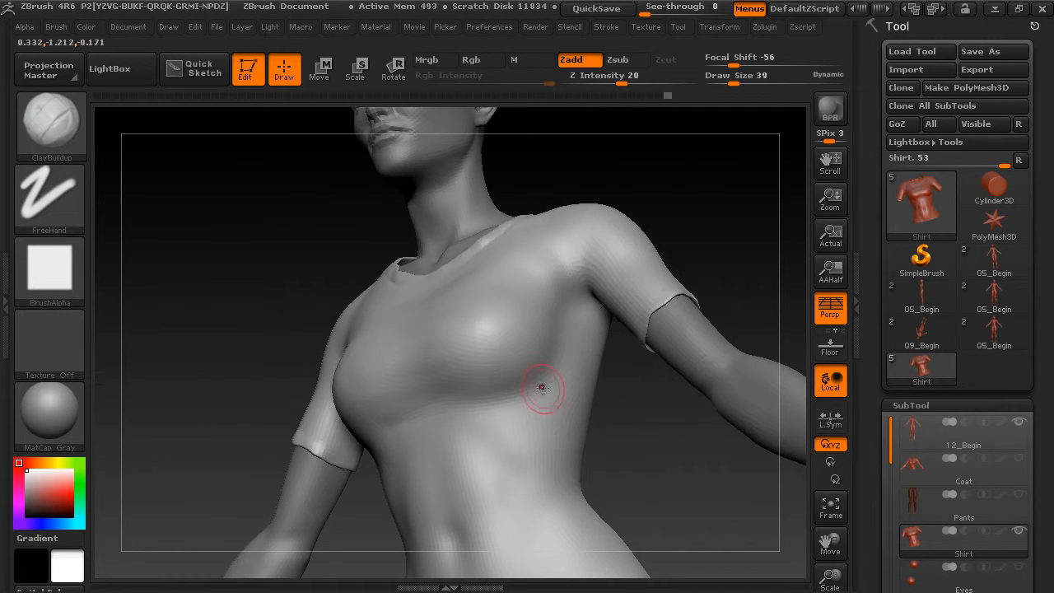
pyautogui.moveTo(634, 449)
pyautogui.mouseDown()
pyautogui.moveTo(686, 331)
pyautogui.moveTo(589, 372)
pyautogui.mouseUp()
pyautogui.moveTo(624, 437)
pyautogui.mouseDown()
pyautogui.moveTo(649, 447)
pyautogui.moveTo(465, 398)
pyautogui.mouseUp()
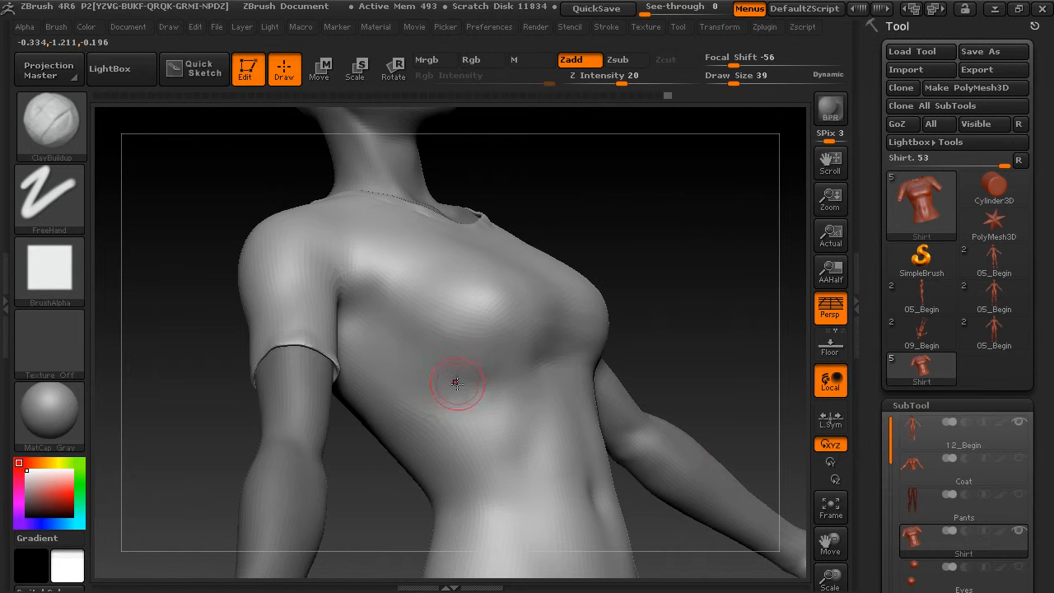
pyautogui.press('shift')
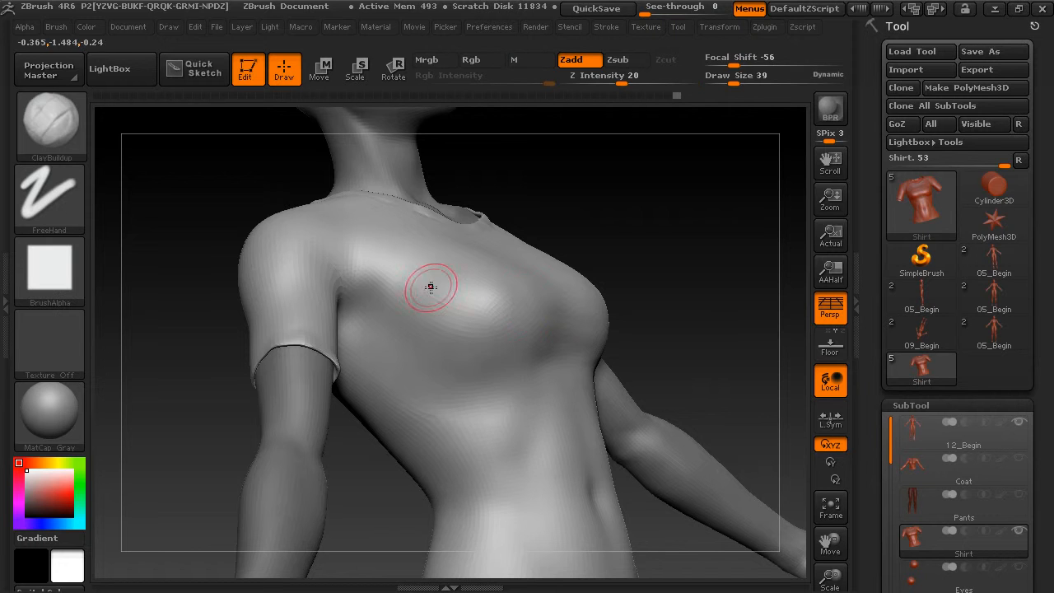
# Build up the shirt beneath the breast with ClayBuildup strokes and smooth them into the ribcage
pyautogui.moveTo(664, 301)
pyautogui.mouseDown()
pyautogui.moveTo(635, 275)
pyautogui.moveTo(685, 304)
pyautogui.moveTo(704, 266)
pyautogui.moveTo(617, 242)
pyautogui.mouseUp()
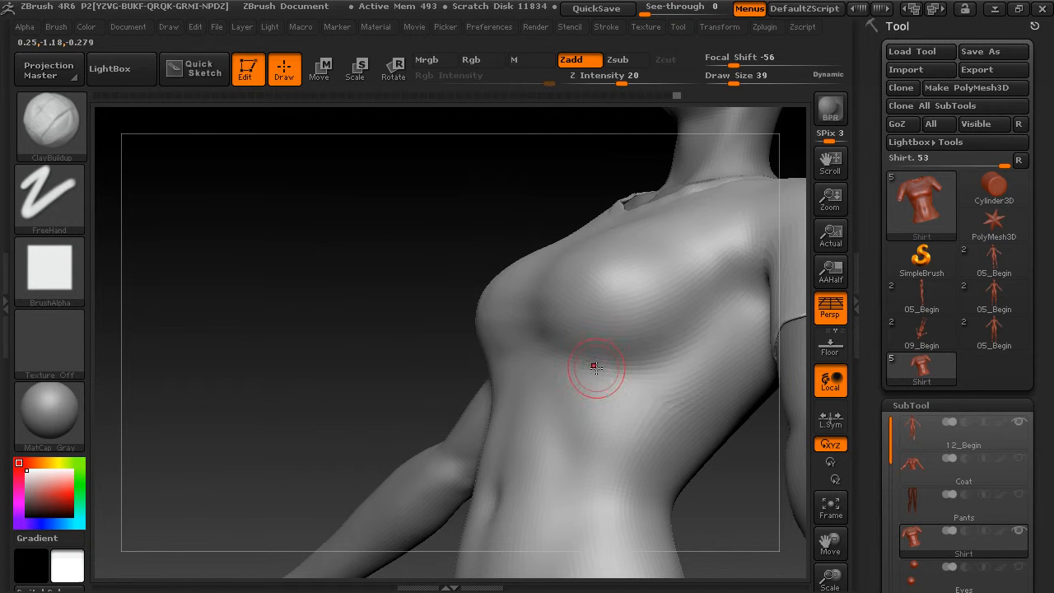
pyautogui.moveTo(574, 336); pyautogui.dragTo(608, 399)
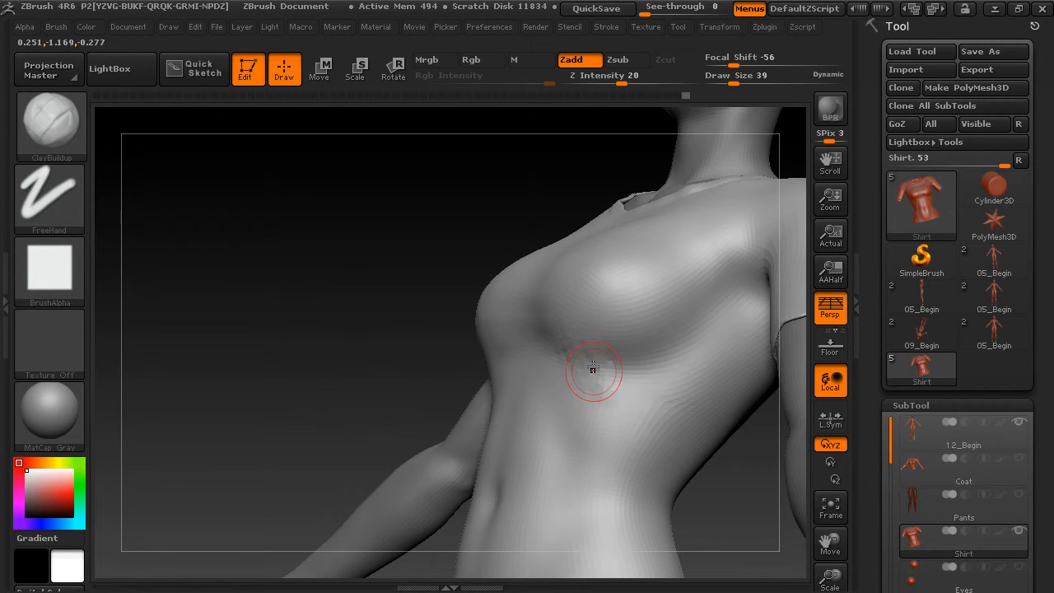
pyautogui.moveTo(716, 515); pyautogui.dragTo(742, 471)
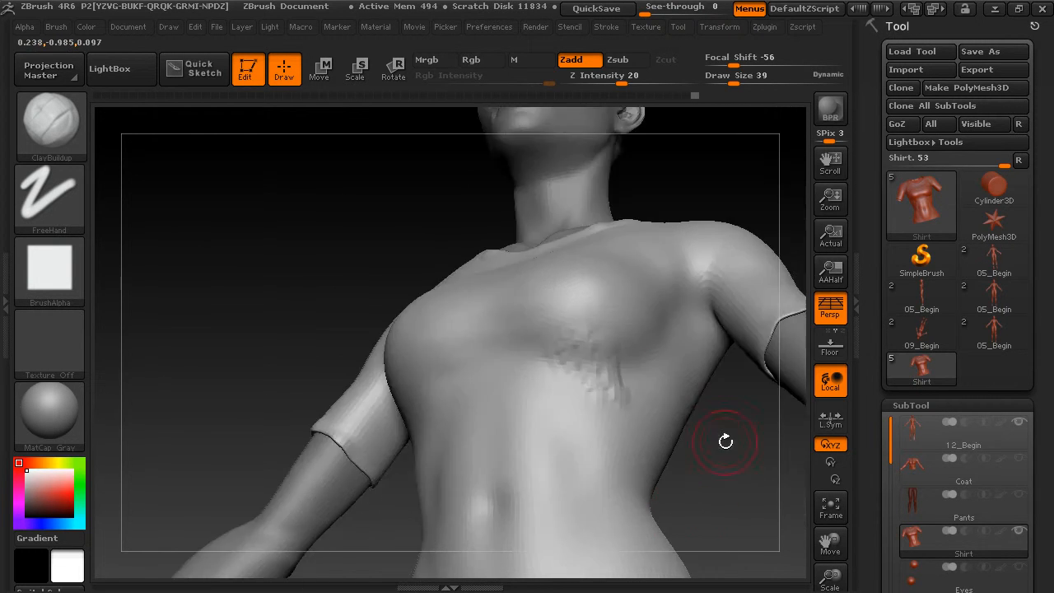
pyautogui.moveTo(566, 346)
pyautogui.keyDown('shift'); pyautogui.mouseDown()
pyautogui.moveTo(597, 366)
pyautogui.moveTo(590, 384)
pyautogui.moveTo(612, 377)
pyautogui.mouseUp(); pyautogui.keyUp('shift')
pyautogui.moveTo(733, 477); pyautogui.dragTo(667, 474)
pyautogui.moveTo(642, 356)
pyautogui.mouseDown()
pyautogui.moveTo(648, 382)
pyautogui.moveTo(680, 393)
pyautogui.moveTo(697, 356)
pyautogui.moveTo(692, 333)
pyautogui.moveTo(705, 370)
pyautogui.mouseUp()
pyautogui.moveTo(734, 498); pyautogui.dragTo(721, 486)
pyautogui.moveTo(637, 377)
pyautogui.mouseDown()
pyautogui.moveTo(628, 396)
pyautogui.moveTo(624, 368)
pyautogui.moveTo(617, 399)
pyautogui.mouseUp()
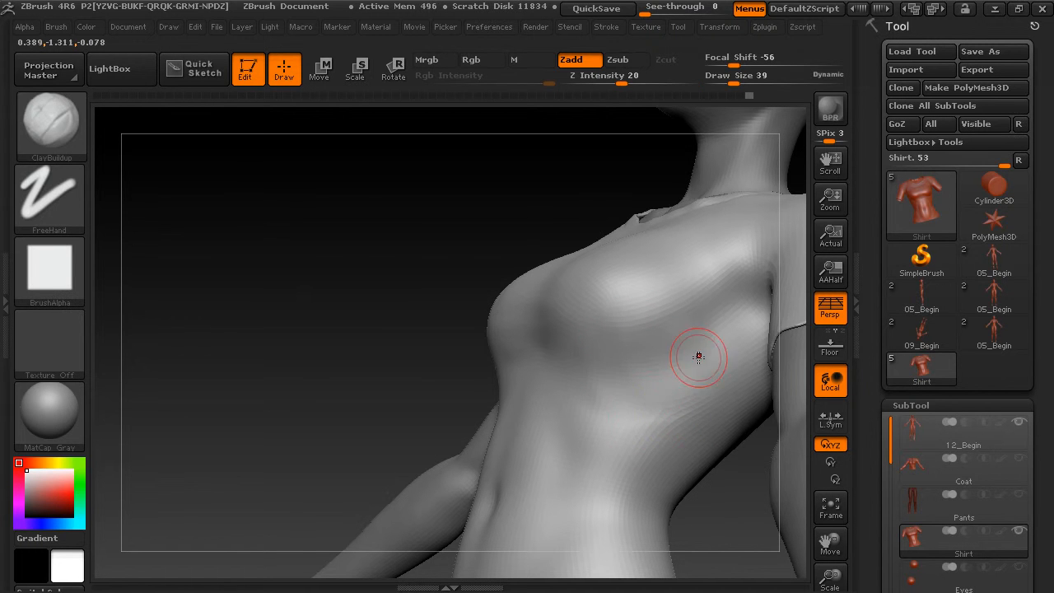
# Add ClayBuildup strokes on the side of the chest below the armpit and smooth them toward the ribs
pyautogui.moveTo(729, 497); pyautogui.dragTo(721, 486)
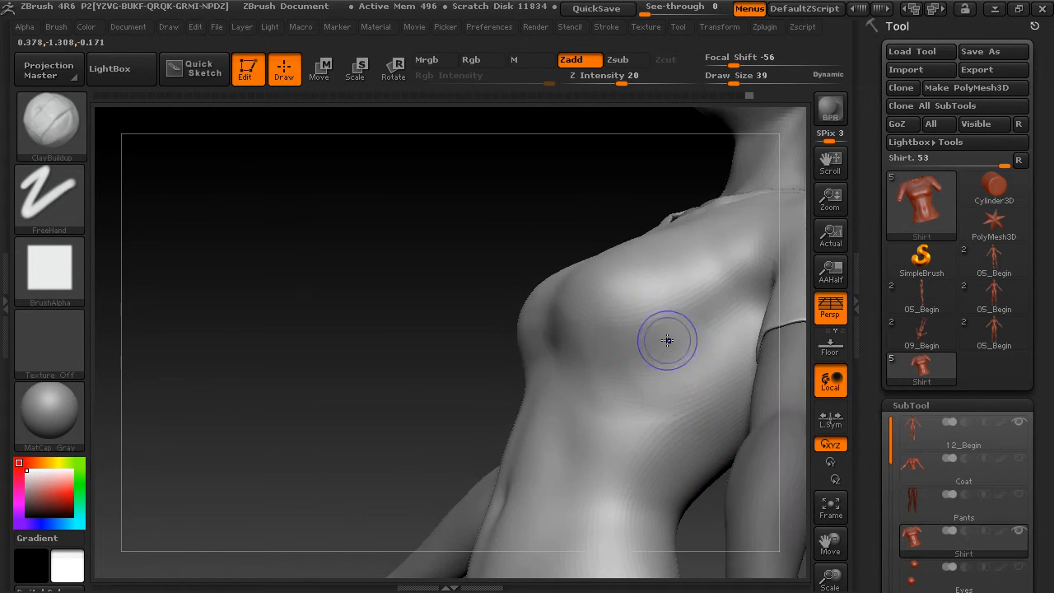
pyautogui.press('shift')
pyautogui.moveTo(687, 314)
pyautogui.keyDown('shift'); pyautogui.mouseDown()
pyautogui.moveTo(722, 338)
pyautogui.moveTo(711, 353)
pyautogui.mouseUp(); pyautogui.keyUp('shift')
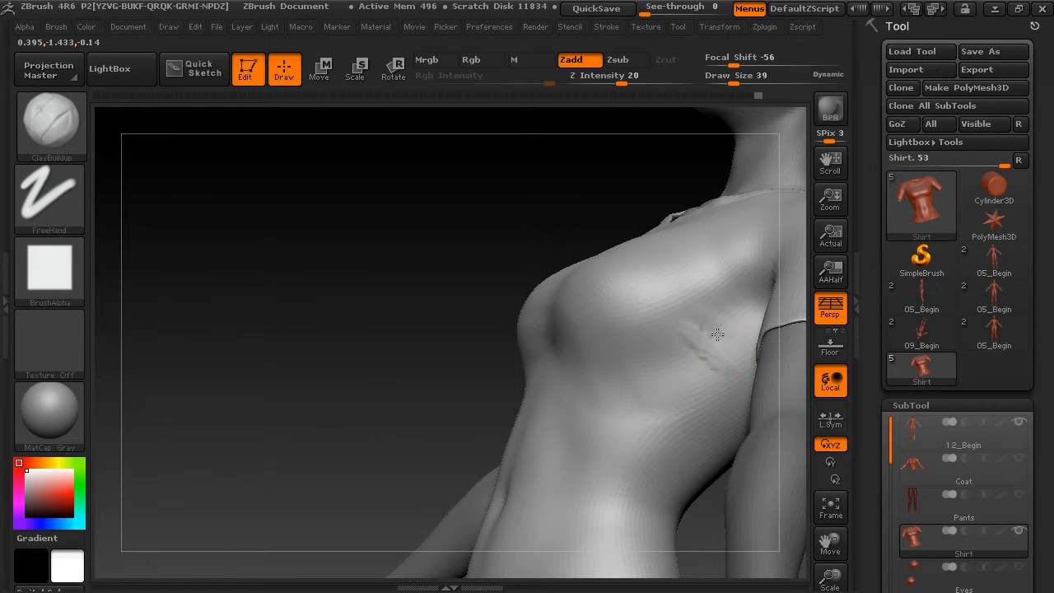
pyautogui.moveTo(365, 424); pyautogui.dragTo(565, 461)
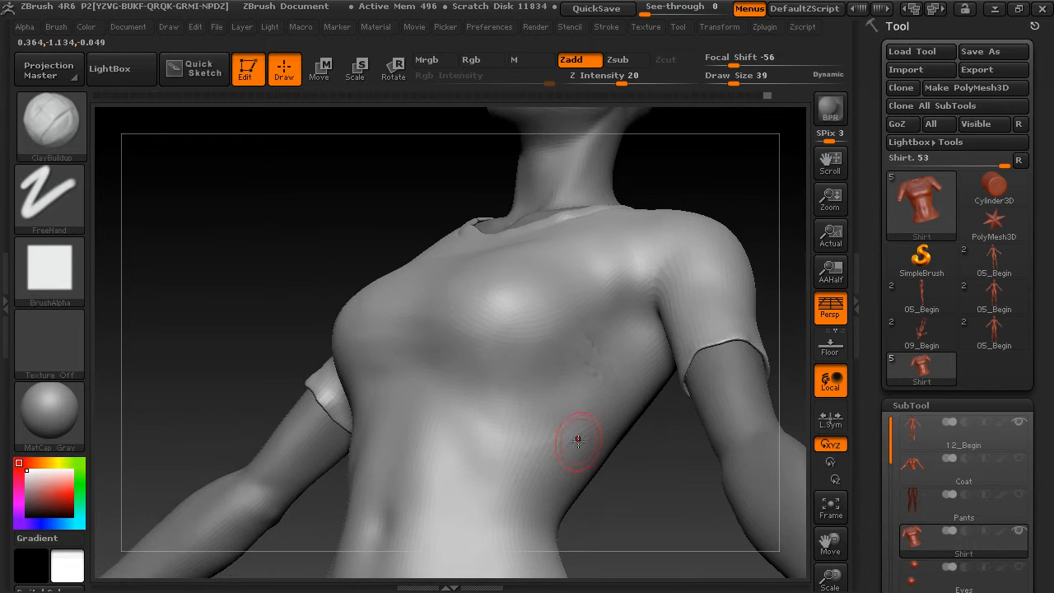
pyautogui.press('shift')
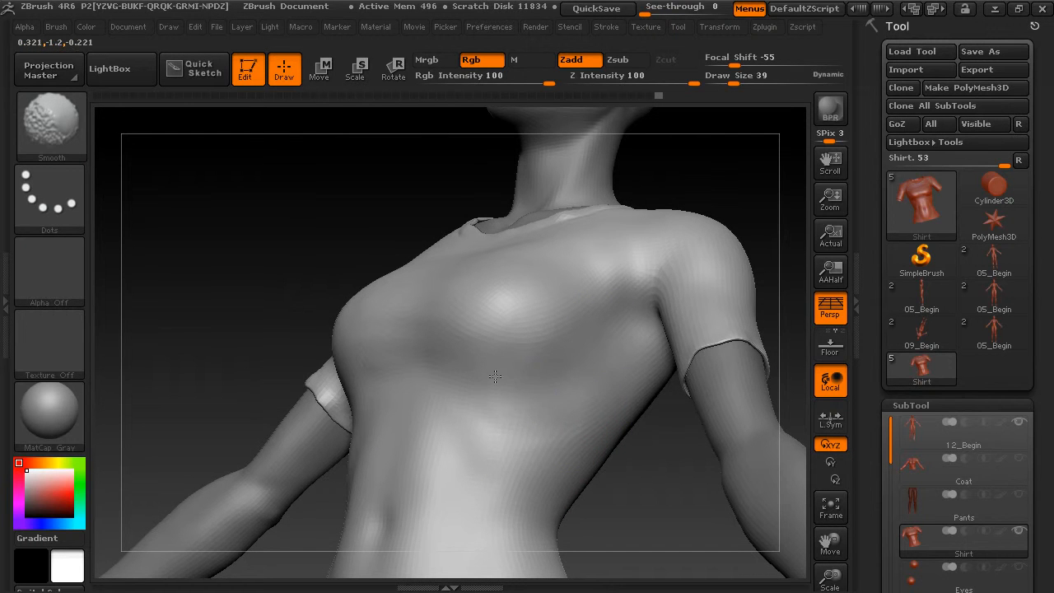
pyautogui.moveTo(637, 471)
pyautogui.mouseDown()
pyautogui.moveTo(652, 476)
pyautogui.moveTo(596, 507)
pyautogui.moveTo(570, 461)
pyautogui.moveTo(525, 466)
pyautogui.moveTo(490, 370)
pyautogui.mouseUp()
pyautogui.press('shift')
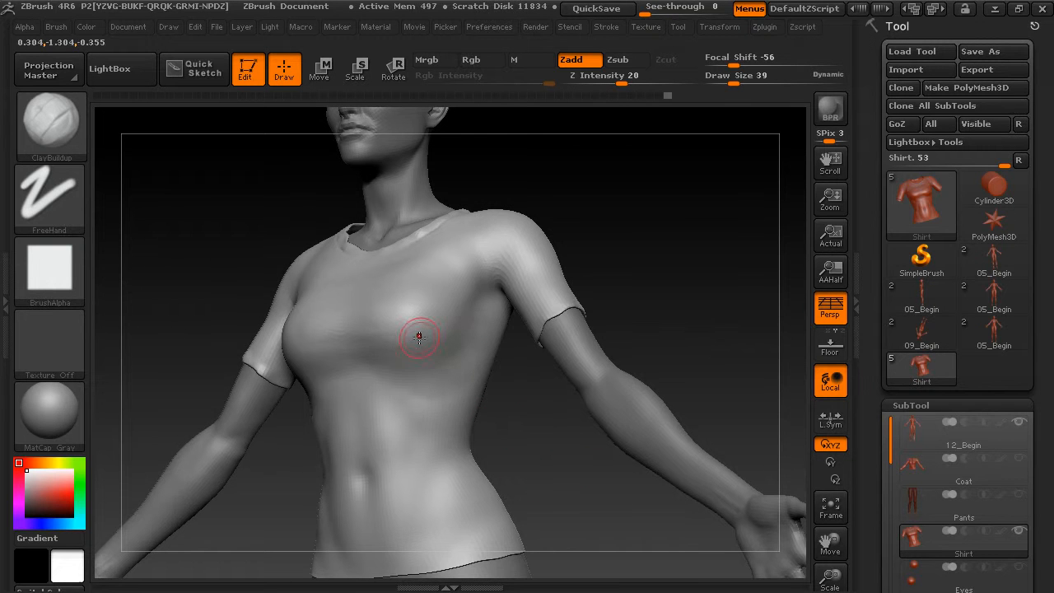
# Fill the hollow between the breasts with ClayBuildup strokes and smooth the fabric across it
pyautogui.moveTo(628, 285); pyautogui.dragTo(628, 468)
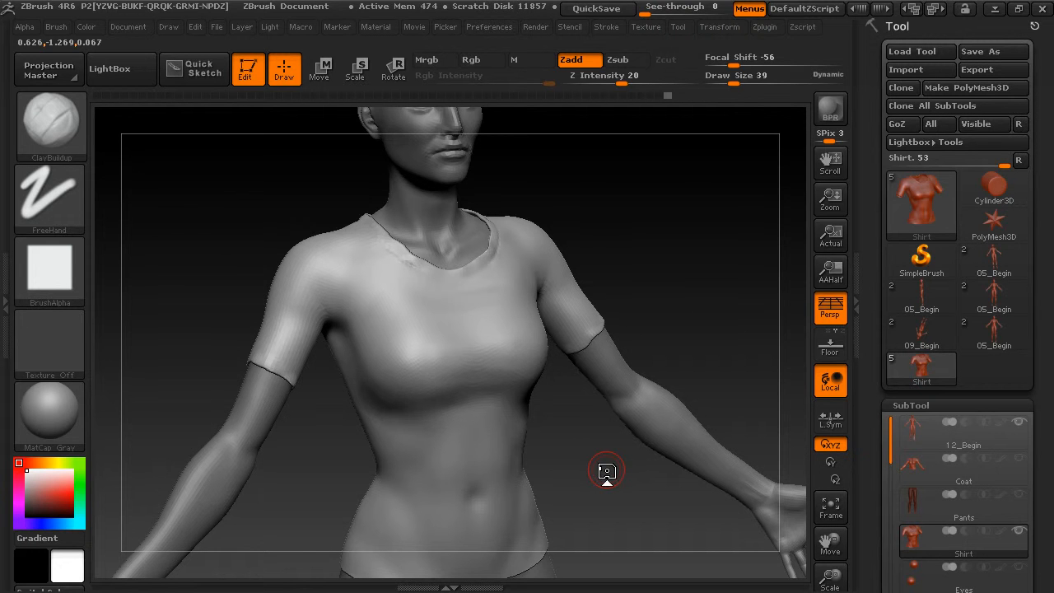
pyautogui.moveTo(607, 471); pyautogui.dragTo(648, 448)
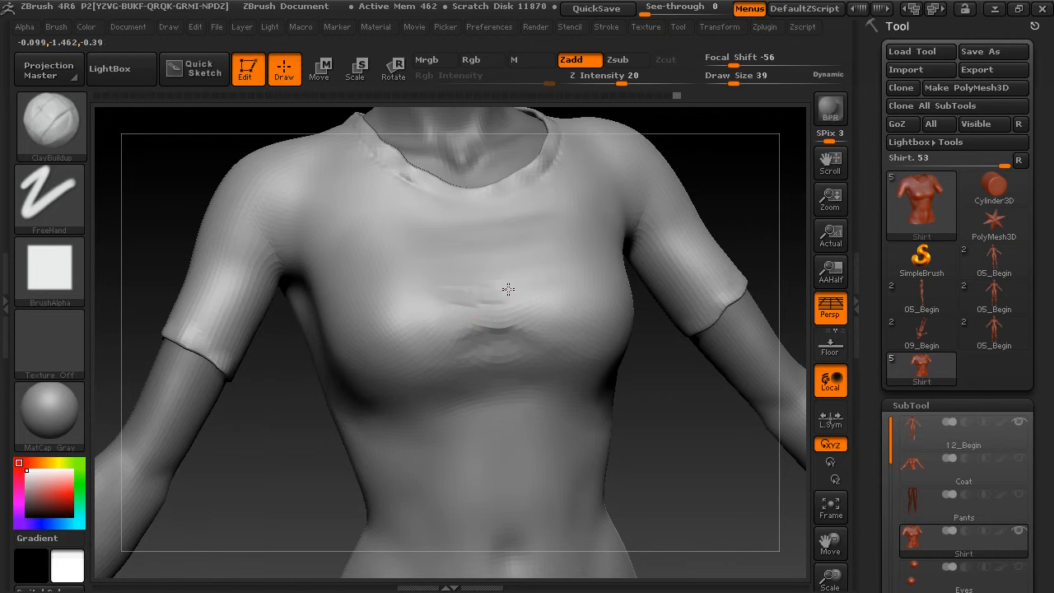
pyautogui.press('shift')
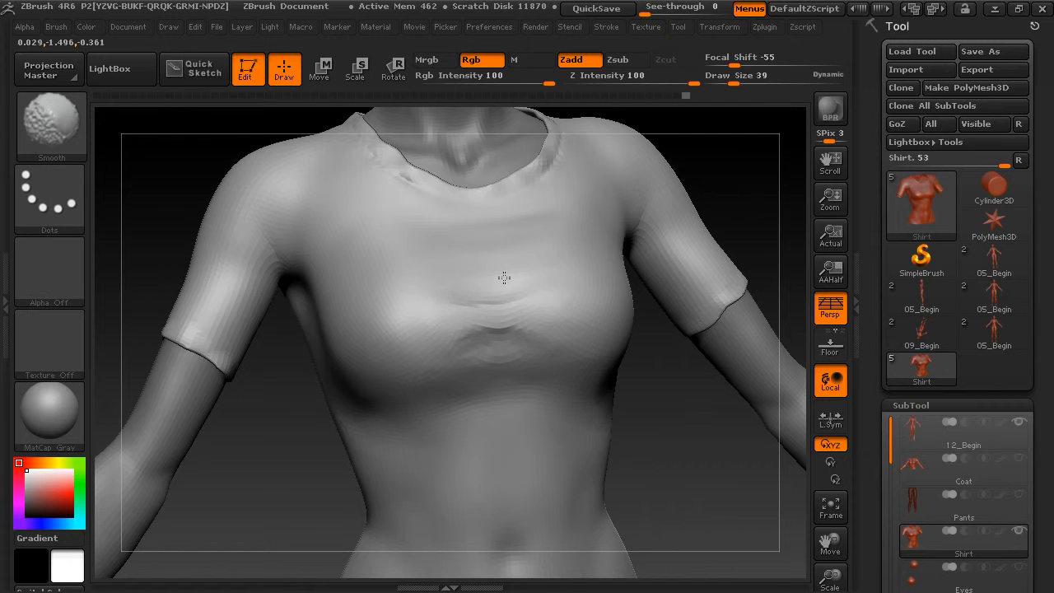
pyautogui.moveTo(560, 294)
pyautogui.keyDown('shift'); pyautogui.mouseDown()
pyautogui.moveTo(520, 334)
pyautogui.moveTo(540, 347)
pyautogui.mouseUp(); pyautogui.keyUp('shift')
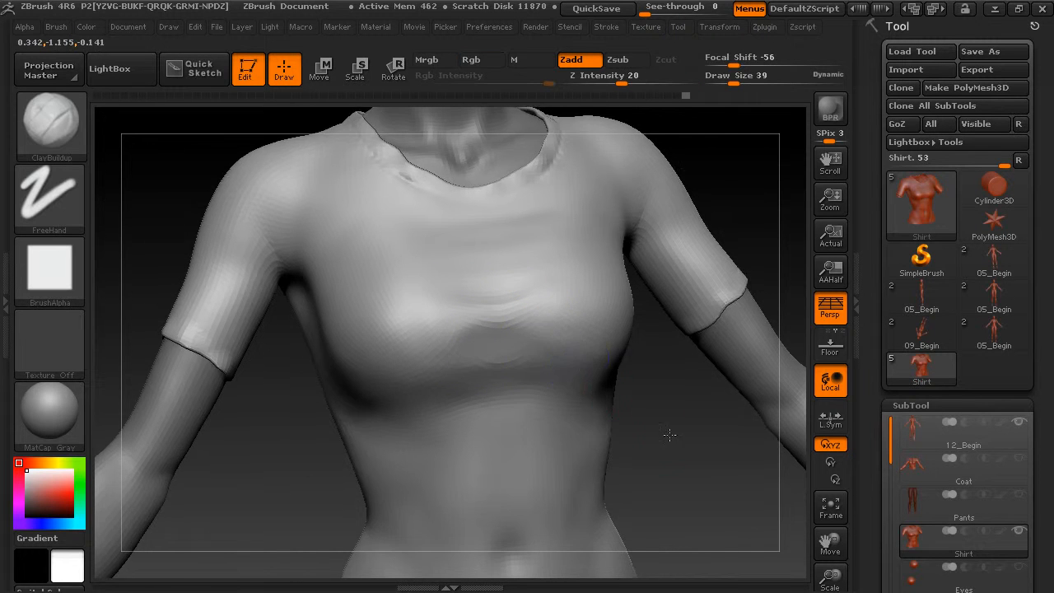
# Build up the fabric between the undersides of the breasts and smooth it flush with the chest
pyautogui.moveTo(670, 426); pyautogui.dragTo(754, 428)
pyautogui.moveTo(668, 360); pyautogui.dragTo(595, 341)
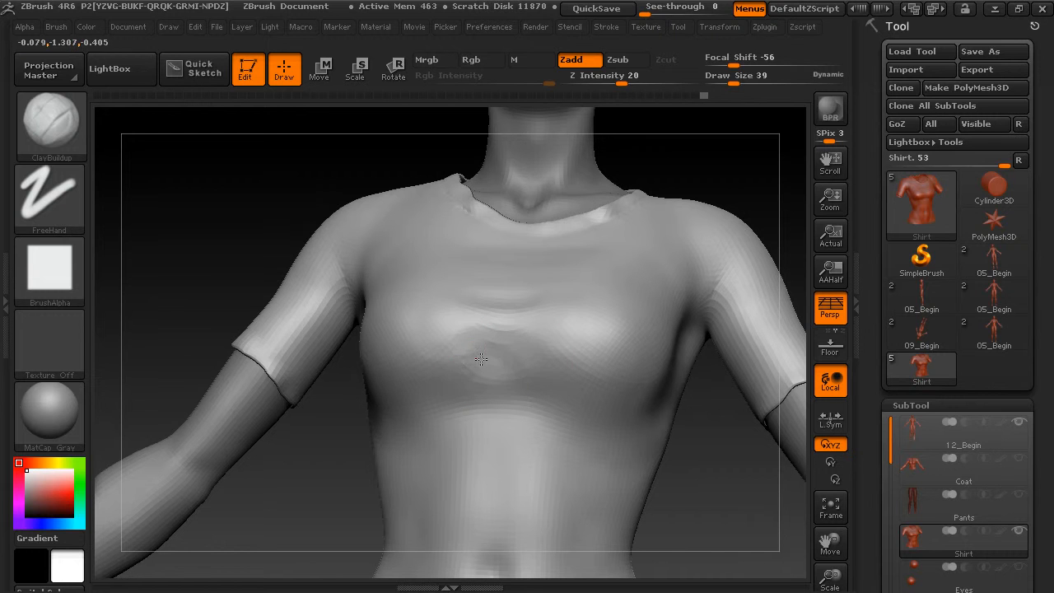
pyautogui.press('shift')
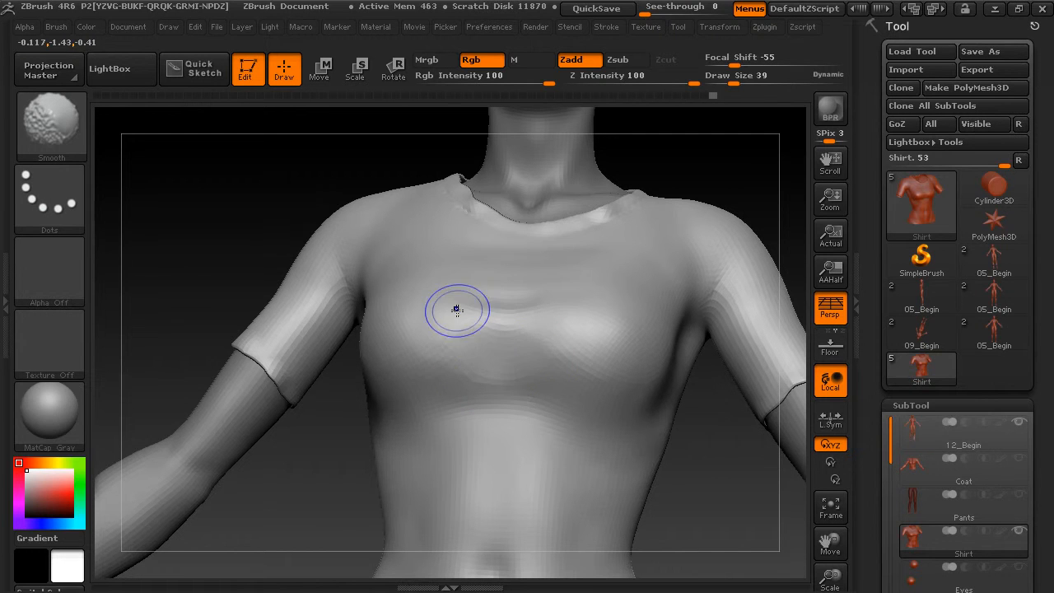
pyautogui.keyDown('shift'); pyautogui.moveTo(510, 319); pyautogui.dragTo(475, 372); pyautogui.keyUp('shift')
# Add horizontal ClayBuildup strokes bridging the shirt from one breast to the other and smooth them
pyautogui.moveTo(717, 161)
pyautogui.mouseDown()
pyautogui.moveTo(739, 190)
pyautogui.moveTo(742, 233)
pyautogui.moveTo(576, 352)
pyautogui.moveTo(579, 384)
pyautogui.mouseUp()
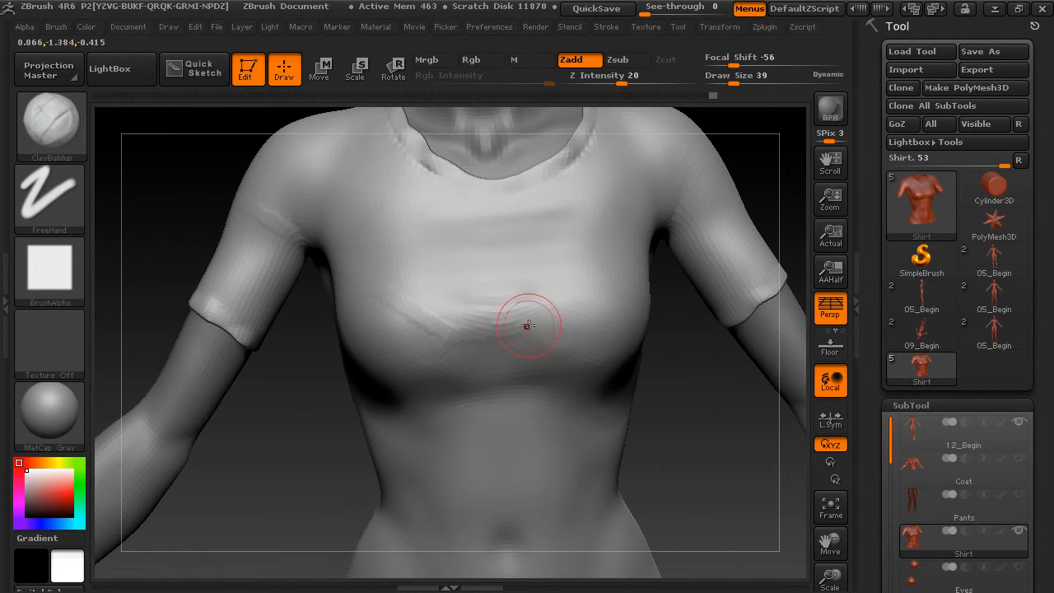
pyautogui.moveTo(586, 328)
pyautogui.keyDown('shift'); pyautogui.mouseDown()
pyautogui.moveTo(501, 353)
pyautogui.moveTo(517, 336)
pyautogui.mouseUp(); pyautogui.keyUp('shift')
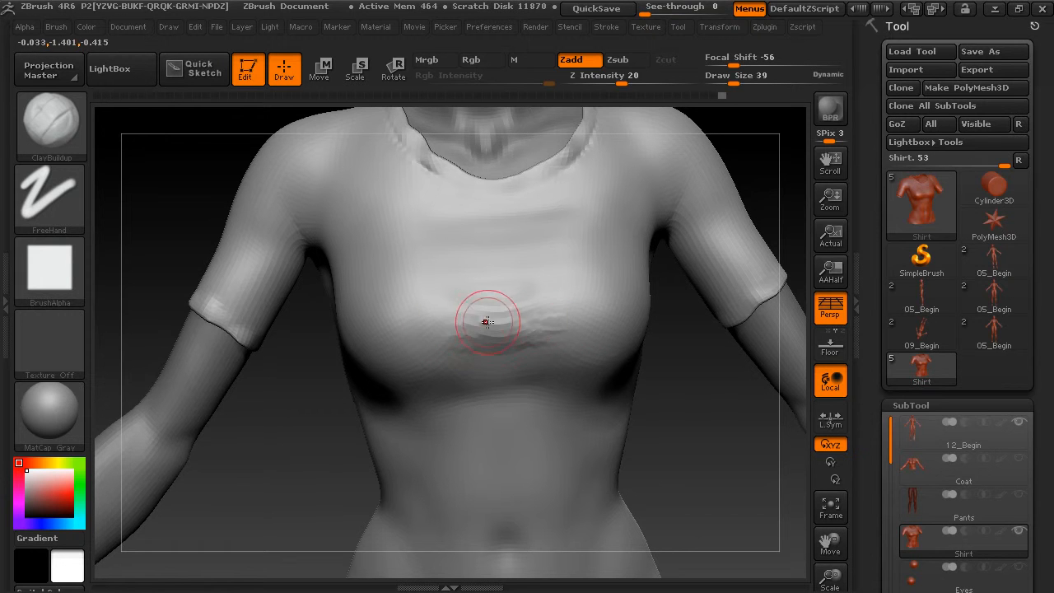
pyautogui.press('shift')
# Fill in the navel and the vertical groove around it with ClayBuildup, smoothing the fabric over the belly
pyautogui.moveTo(687, 412)
pyautogui.mouseDown()
pyautogui.moveTo(630, 436)
pyautogui.moveTo(623, 412)
pyautogui.moveTo(584, 454)
pyautogui.moveTo(622, 440)
pyautogui.moveTo(607, 438)
pyautogui.moveTo(631, 501)
pyautogui.moveTo(493, 377)
pyautogui.mouseUp()
pyautogui.press('shift')
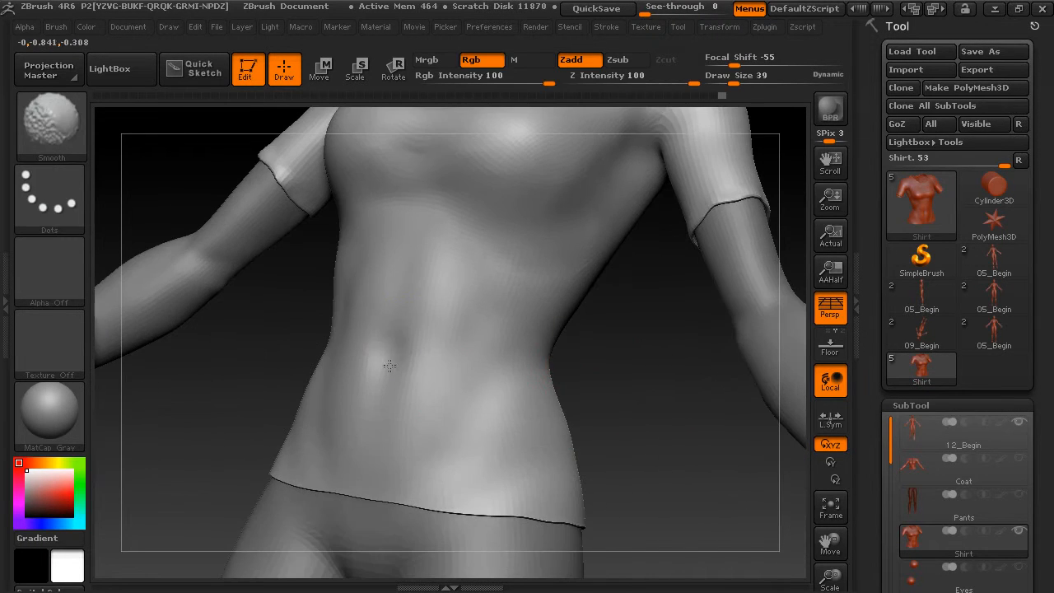
pyautogui.moveTo(598, 388); pyautogui.dragTo(576, 384)
pyautogui.moveTo(412, 304)
pyautogui.mouseDown()
pyautogui.moveTo(412, 342)
pyautogui.moveTo(413, 332)
pyautogui.mouseUp()
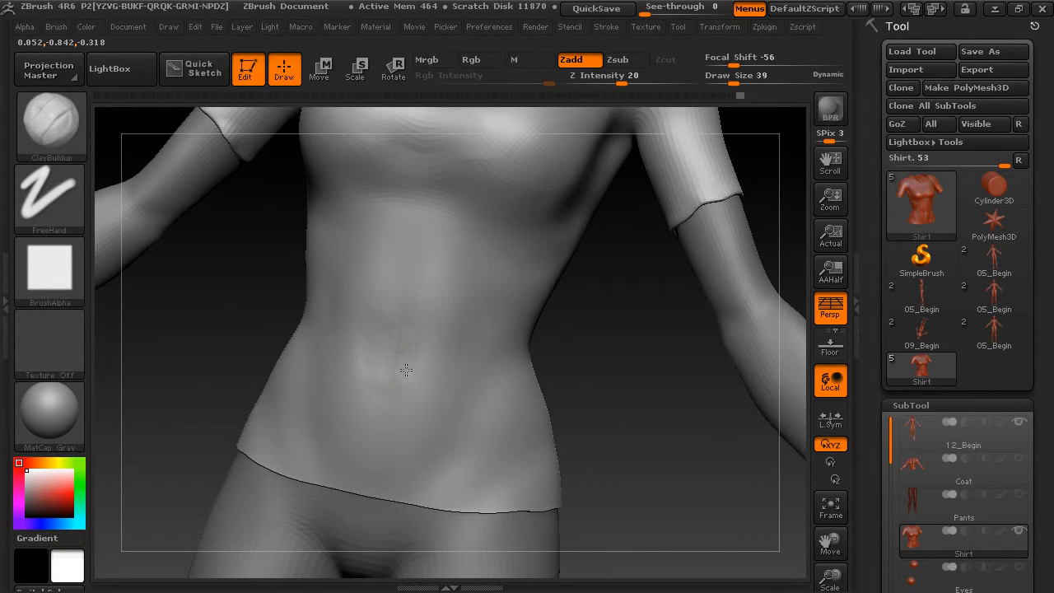
pyautogui.moveTo(602, 399); pyautogui.dragTo(461, 365)
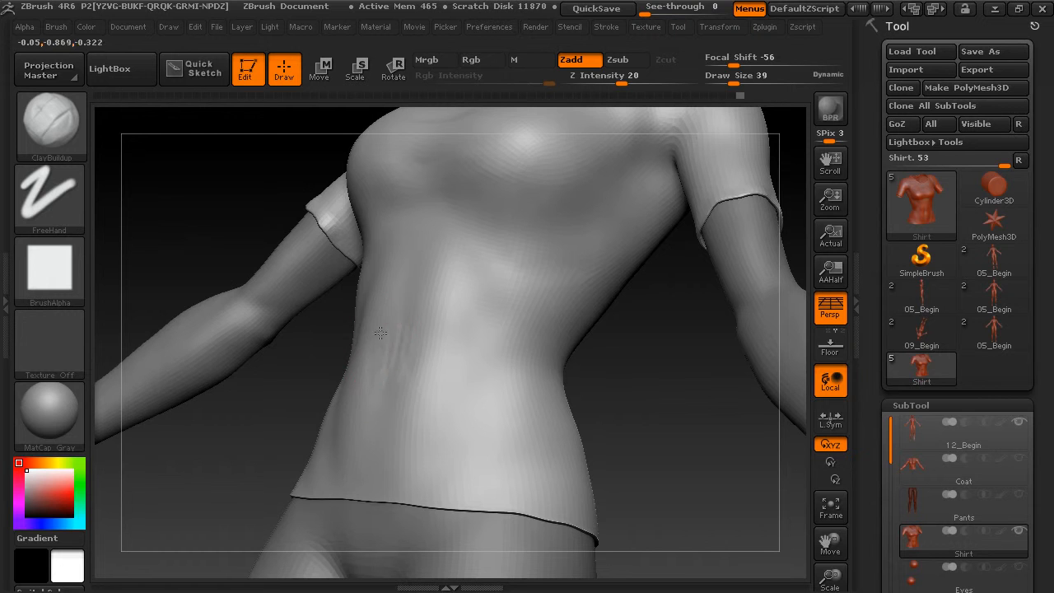
pyautogui.moveTo(401, 337)
pyautogui.mouseDown()
pyautogui.moveTo(396, 373)
pyautogui.moveTo(405, 324)
pyautogui.mouseUp()
pyautogui.keyDown('shift'); pyautogui.moveTo(404, 384); pyautogui.dragTo(437, 387); pyautogui.keyUp('shift')
pyautogui.moveTo(625, 390); pyautogui.dragTo(708, 408)
pyautogui.keyDown('shift'); pyautogui.moveTo(408, 394); pyautogui.dragTo(394, 408); pyautogui.keyUp('shift')
# Soften the abdominal midline on the shirt with ClayBuildup strokes and smoothing
pyautogui.moveTo(700, 389); pyautogui.dragTo(524, 386)
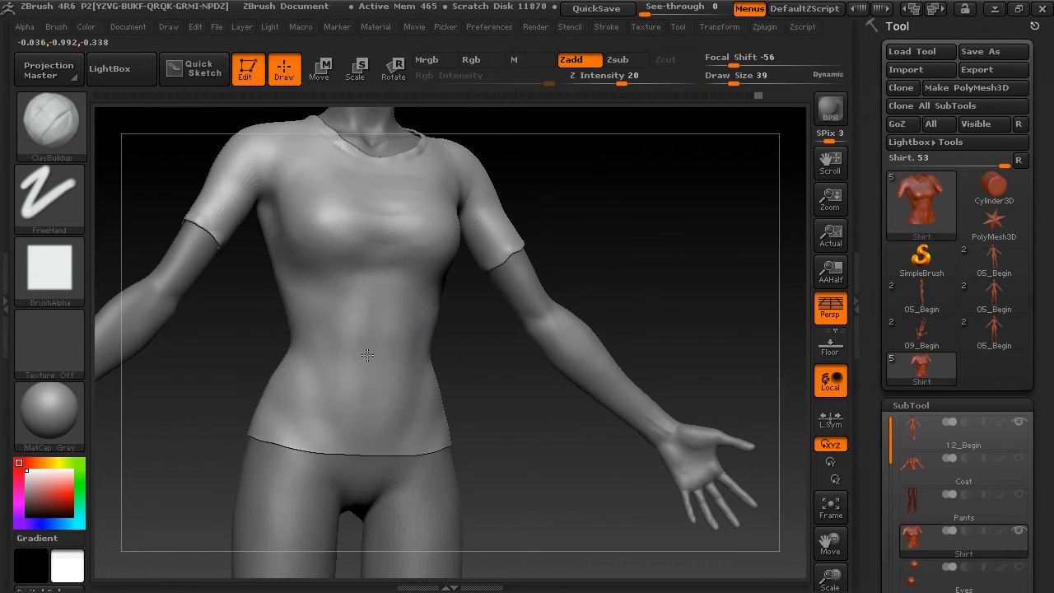
pyautogui.press('shift')
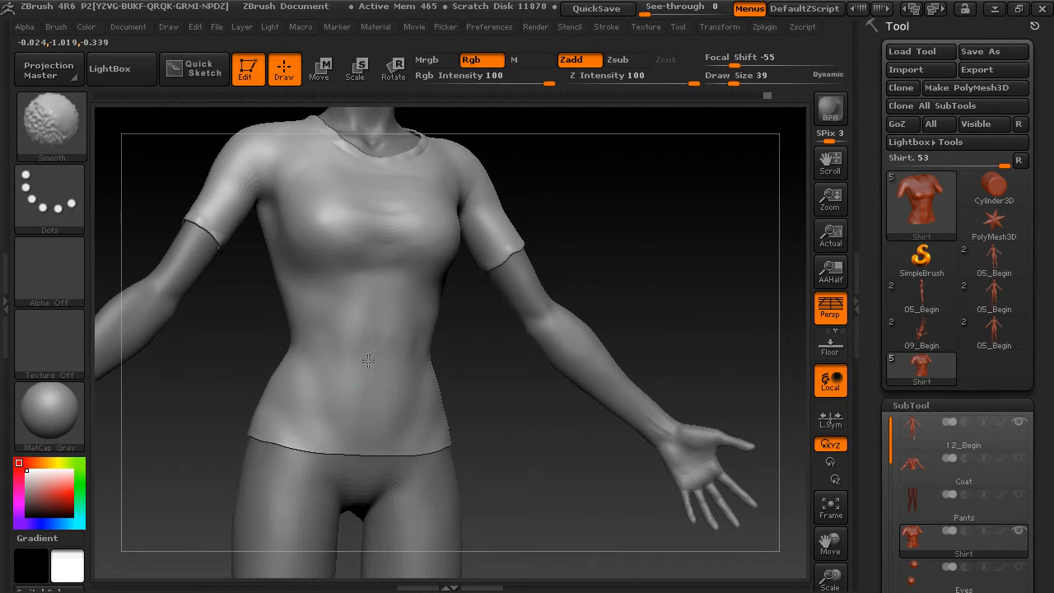
pyautogui.moveTo(528, 406)
pyautogui.mouseDown()
pyautogui.moveTo(494, 400)
pyautogui.moveTo(508, 387)
pyautogui.moveTo(464, 368)
pyautogui.moveTo(486, 323)
pyautogui.mouseUp()
pyautogui.press('shift')
# Add horizontal ClayBuildup strokes across the upper abdomen below the ribs and blend them in with smoothing
pyautogui.moveTo(437, 365); pyautogui.dragTo(502, 337)
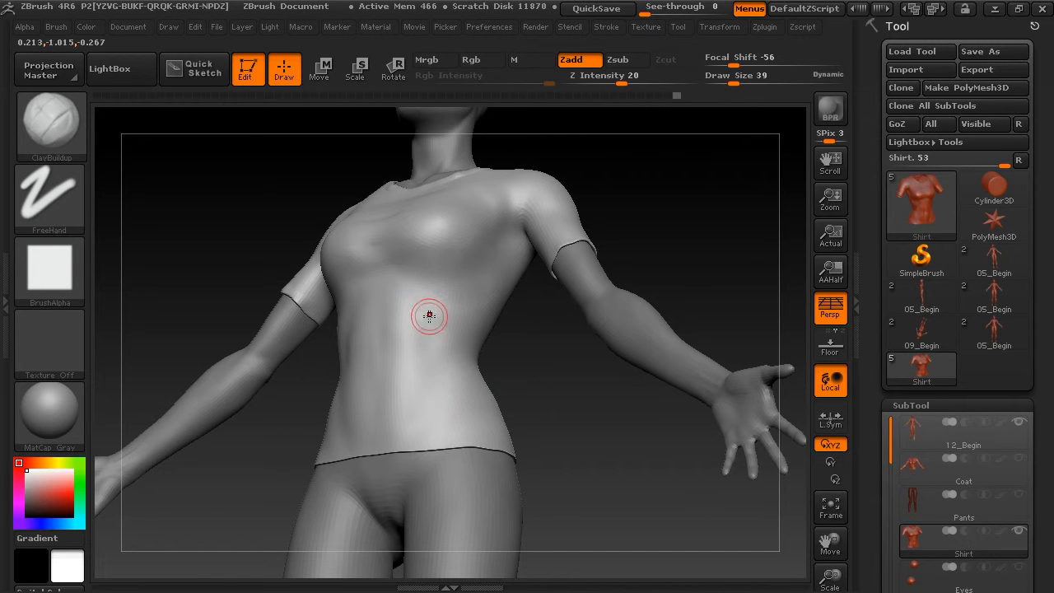
pyautogui.moveTo(538, 411); pyautogui.dragTo(561, 407)
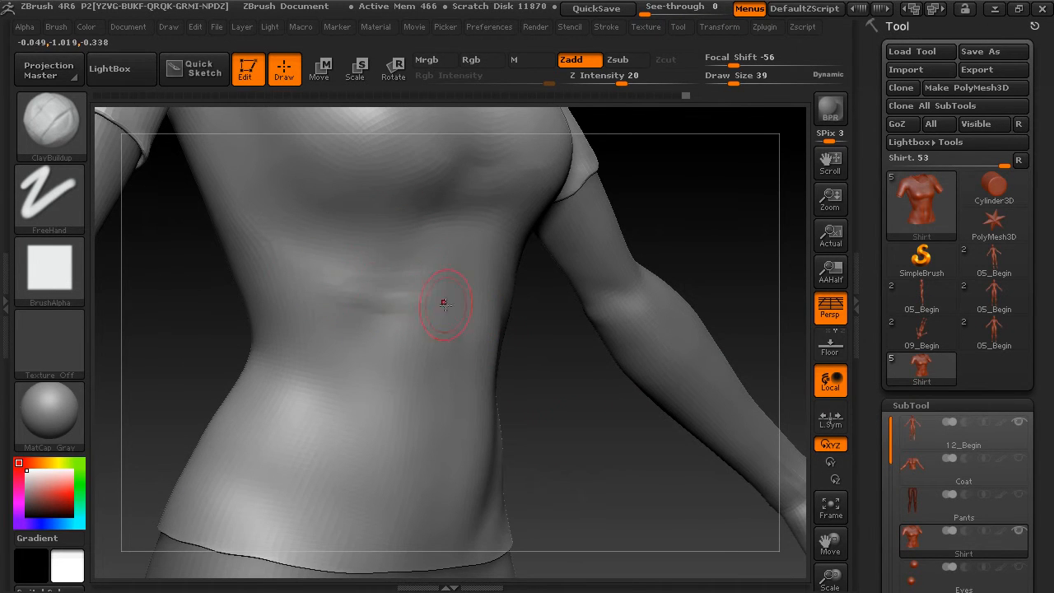
pyautogui.moveTo(365, 322)
pyautogui.mouseDown()
pyautogui.moveTo(391, 338)
pyautogui.moveTo(362, 313)
pyautogui.moveTo(346, 330)
pyautogui.mouseUp()
pyautogui.moveTo(612, 400); pyautogui.dragTo(494, 381)
pyautogui.moveTo(725, 305)
pyautogui.mouseDown()
pyautogui.moveTo(508, 291)
pyautogui.moveTo(584, 322)
pyautogui.moveTo(543, 322)
pyautogui.mouseUp()
pyautogui.press('shift')
# Smooth the stretched fabric across the front of the bust
pyautogui.moveTo(725, 371)
pyautogui.keyDown('alt'); pyautogui.mouseDown()
pyautogui.moveTo(690, 335)
pyautogui.moveTo(569, 305)
pyautogui.moveTo(652, 315)
pyautogui.mouseUp(); pyautogui.keyUp('alt')
pyautogui.moveTo(605, 352)
pyautogui.mouseDown()
pyautogui.moveTo(638, 354)
pyautogui.moveTo(629, 357)
pyautogui.mouseUp()
pyautogui.press('shift')
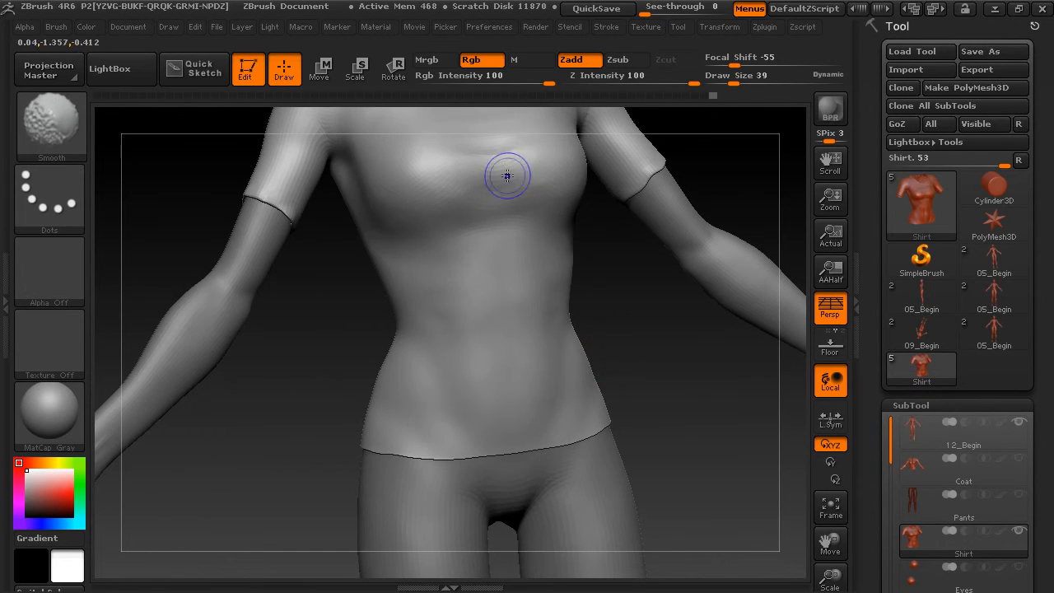
pyautogui.keyDown('shift'); pyautogui.moveTo(554, 148); pyautogui.dragTo(473, 145); pyautogui.keyUp('shift')
# Fill the hollow on the lower belly beside the hip with ClayBuildup and smooth it out
pyautogui.moveTo(669, 352)
pyautogui.keyDown('alt'); pyautogui.mouseDown()
pyautogui.moveTo(640, 322)
pyautogui.moveTo(563, 490)
pyautogui.moveTo(581, 482)
pyautogui.mouseUp(); pyautogui.keyUp('alt')
pyautogui.moveTo(592, 444)
pyautogui.mouseDown()
pyautogui.moveTo(560, 423)
pyautogui.moveTo(595, 504)
pyautogui.moveTo(586, 357)
pyautogui.moveTo(642, 421)
pyautogui.moveTo(615, 362)
pyautogui.moveTo(659, 386)
pyautogui.moveTo(517, 403)
pyautogui.mouseUp()
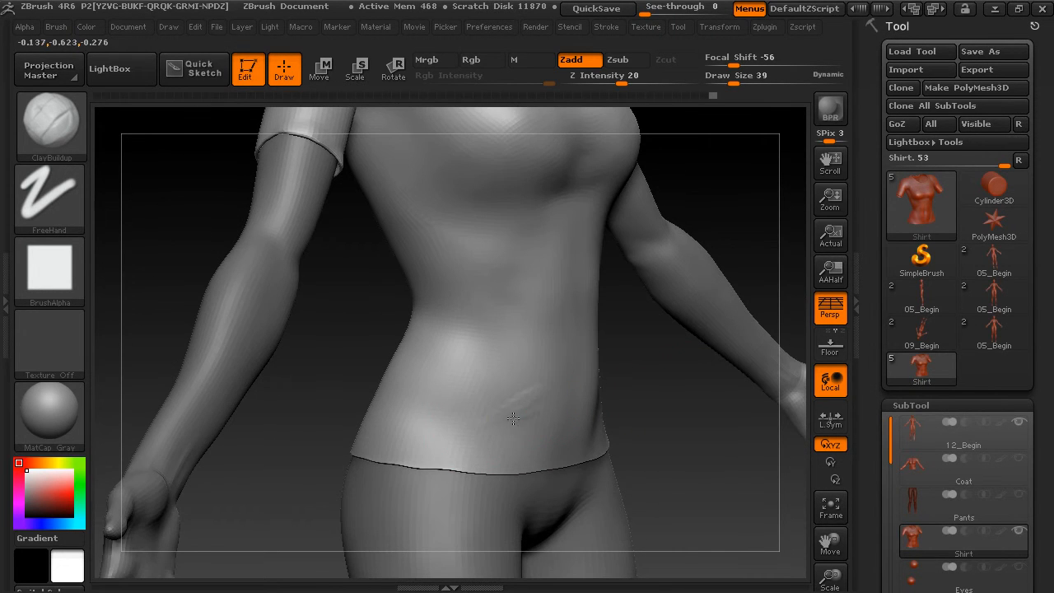
pyautogui.moveTo(748, 410); pyautogui.dragTo(683, 426)
pyautogui.moveTo(511, 416)
pyautogui.keyDown('shift'); pyautogui.mouseDown()
pyautogui.moveTo(501, 434)
pyautogui.moveTo(537, 435)
pyautogui.mouseUp(); pyautogui.keyUp('shift')
pyautogui.moveTo(682, 391)
pyautogui.mouseDown()
pyautogui.moveTo(630, 377)
pyautogui.moveTo(630, 390)
pyautogui.mouseUp()
pyautogui.moveTo(630, 390)
pyautogui.mouseDown()
pyautogui.moveTo(679, 402)
pyautogui.moveTo(650, 405)
pyautogui.moveTo(667, 393)
pyautogui.mouseUp()
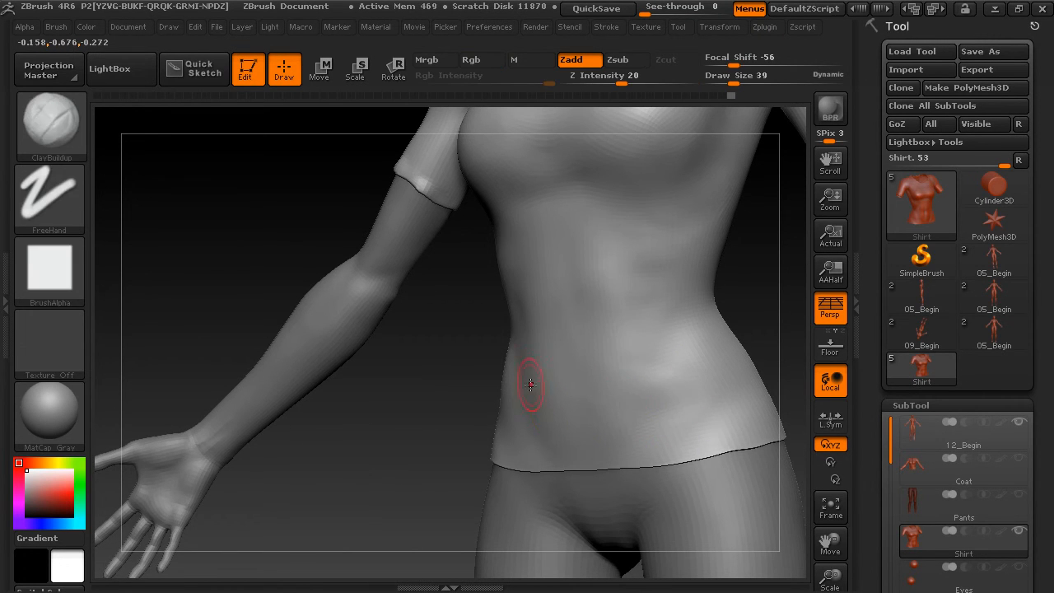
# Add ClayBuildup strokes at the side of the waist and smooth them into the shirt
pyautogui.moveTo(752, 278); pyautogui.dragTo(551, 313)
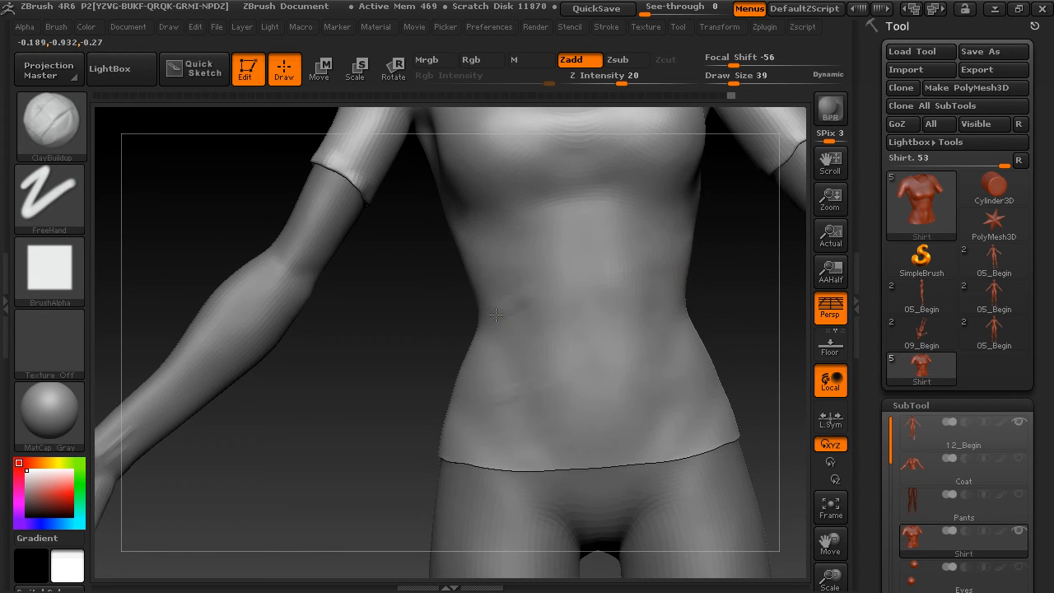
pyautogui.press('shift')
pyautogui.moveTo(729, 331)
pyautogui.mouseDown()
pyautogui.moveTo(744, 324)
pyautogui.moveTo(684, 321)
pyautogui.moveTo(532, 405)
pyautogui.moveTo(655, 399)
pyautogui.moveTo(537, 426)
pyautogui.mouseUp()
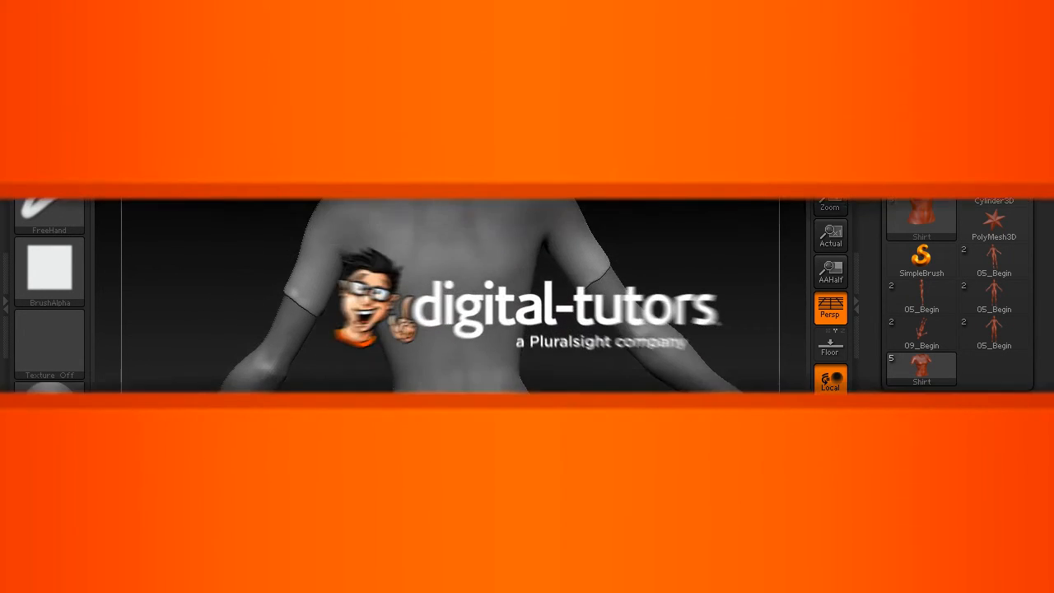